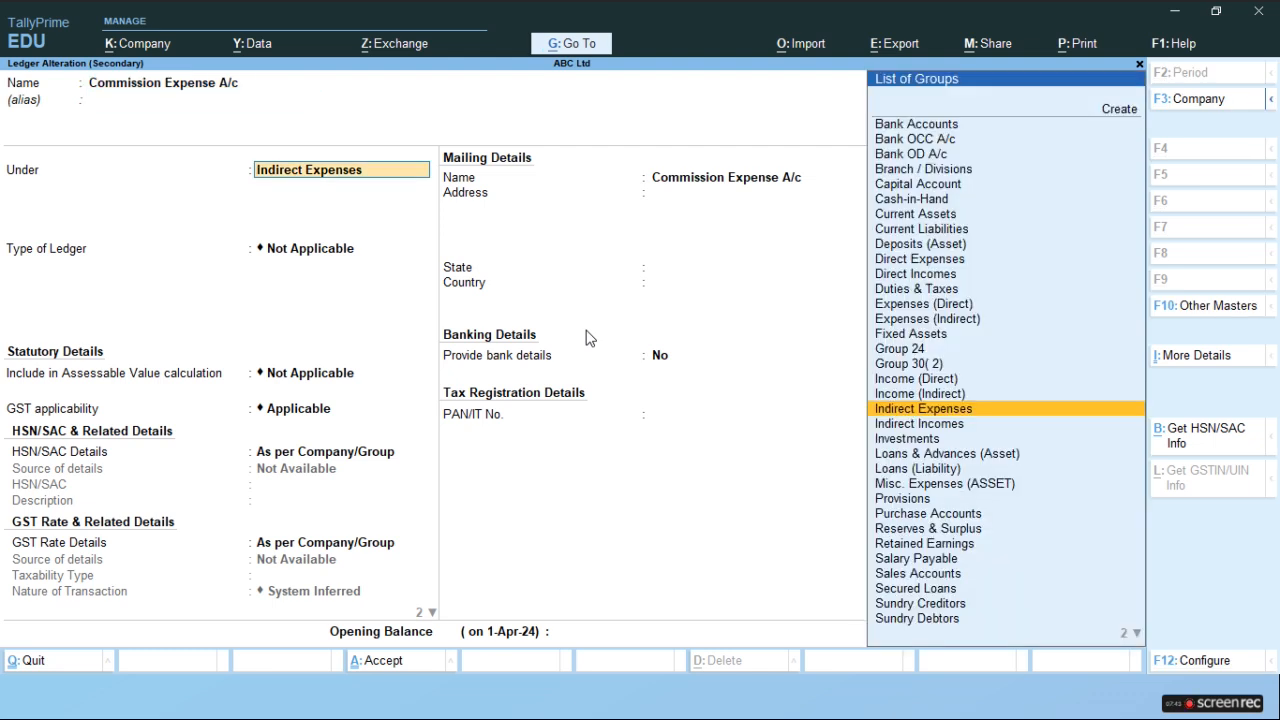
# Close the Commission Expense A/c ledger and open the Building Repair A/c journal voucher from the Day Book
pyautogui.press('BackSpace')
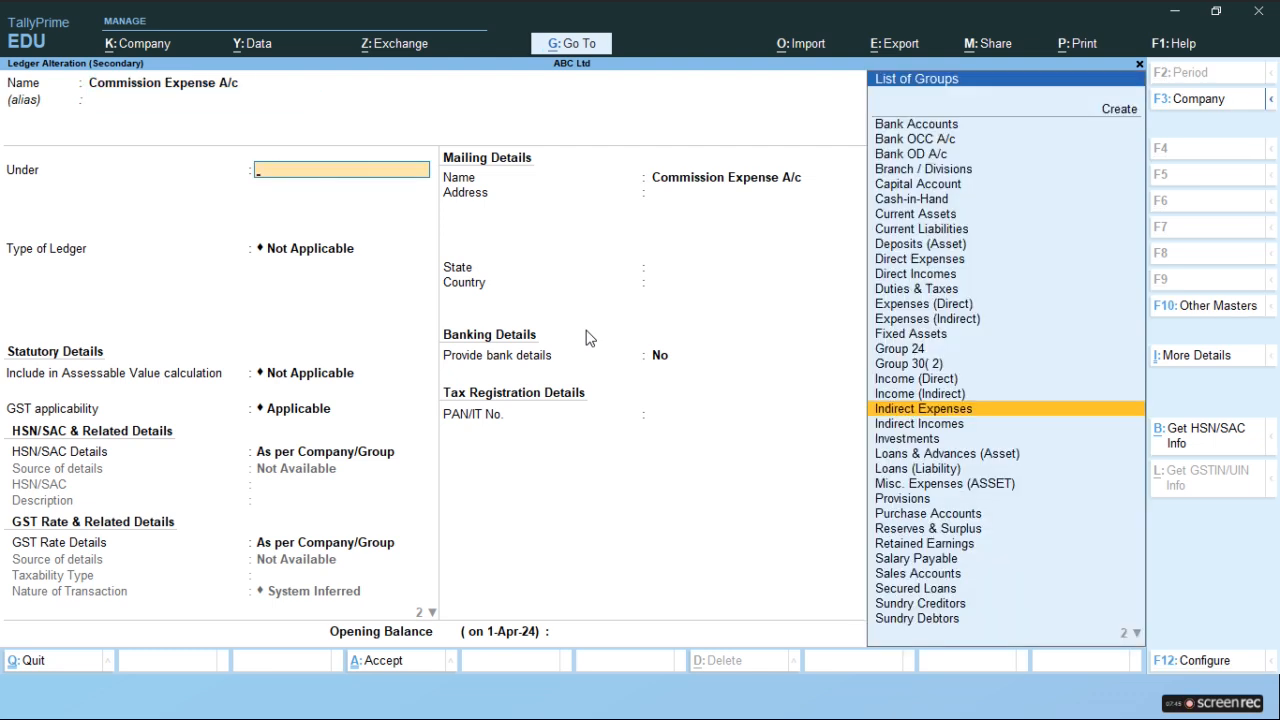
pyautogui.press('Escape')
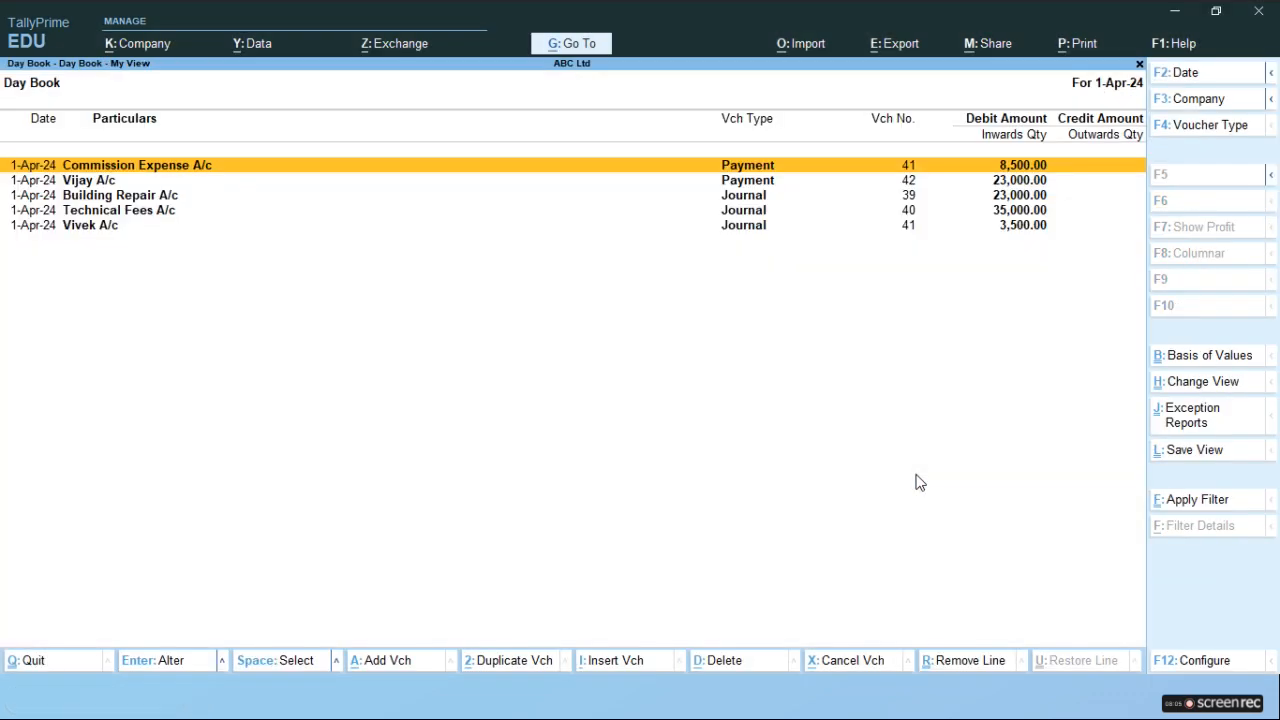
pyautogui.press('Down')
pyautogui.press('Down')
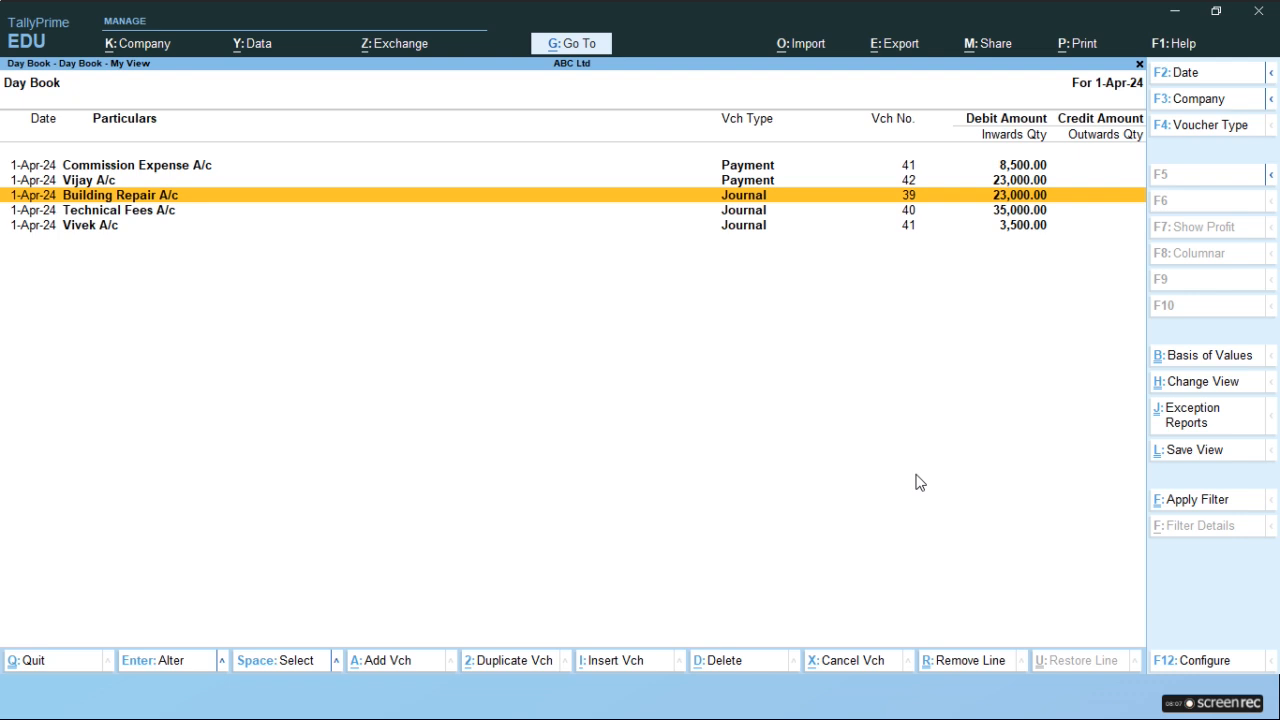
pyautogui.press('Return')
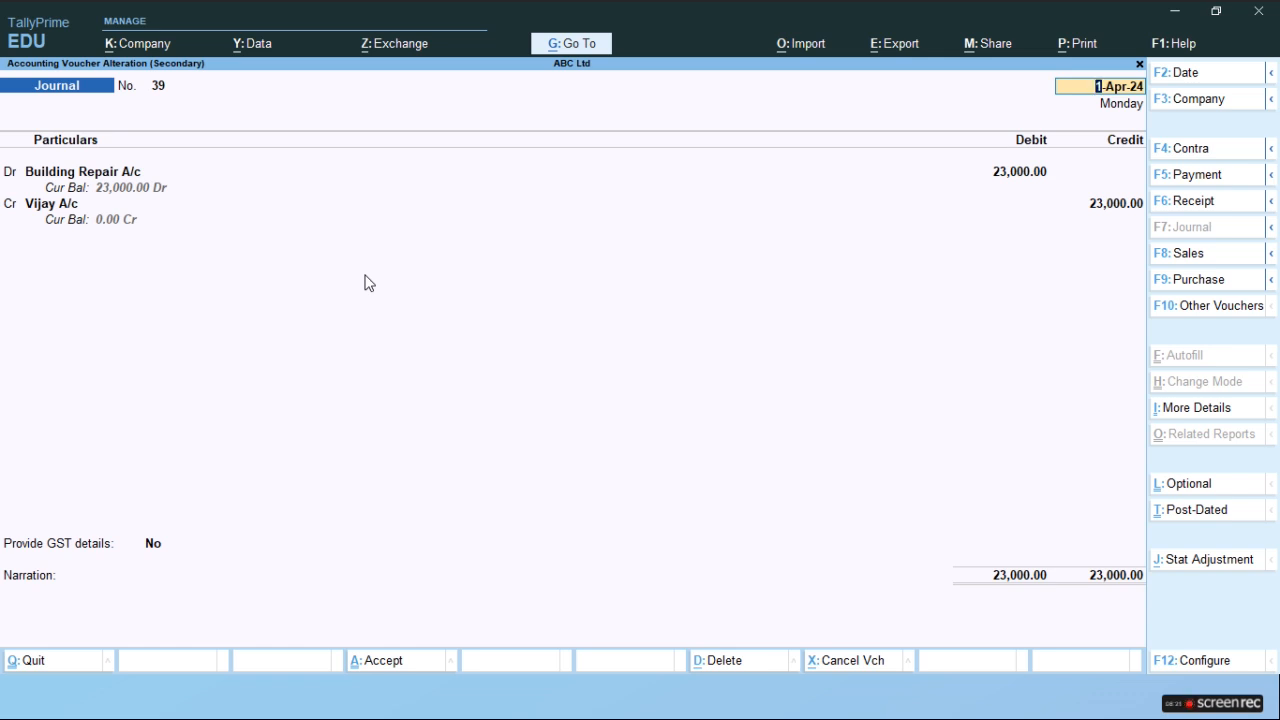
# Compare the Building Repair voucher with entry 2 in the presentation, advance to the slide with entries 3 and 4, and close the voucher
pyautogui.hotkey('alt', 'Tab')
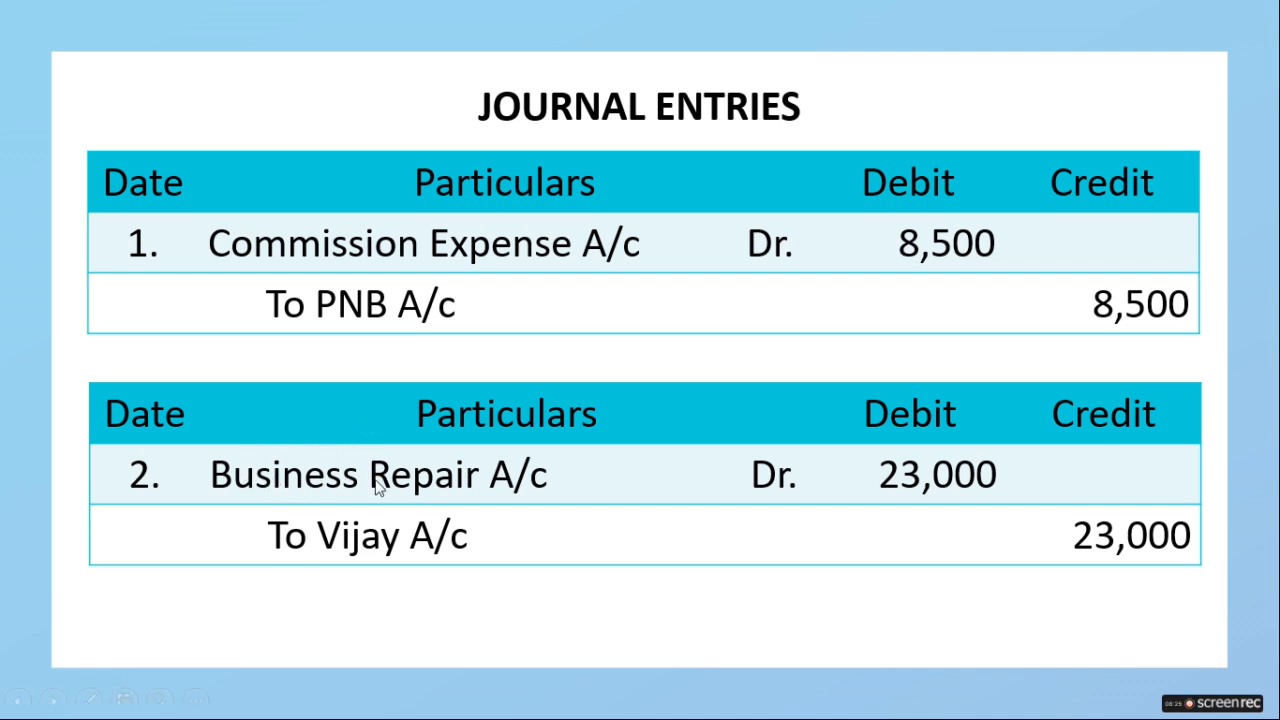
pyautogui.click(52, 704)
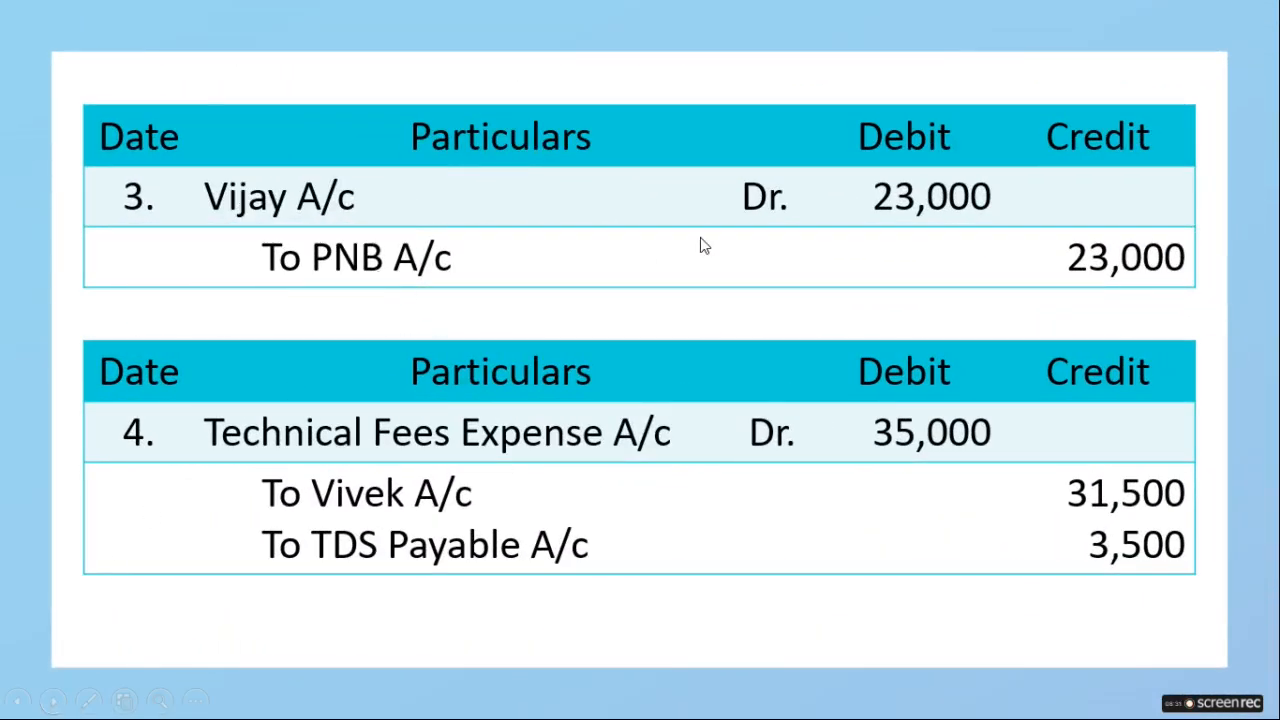
pyautogui.hotkey('alt', 'Tab')
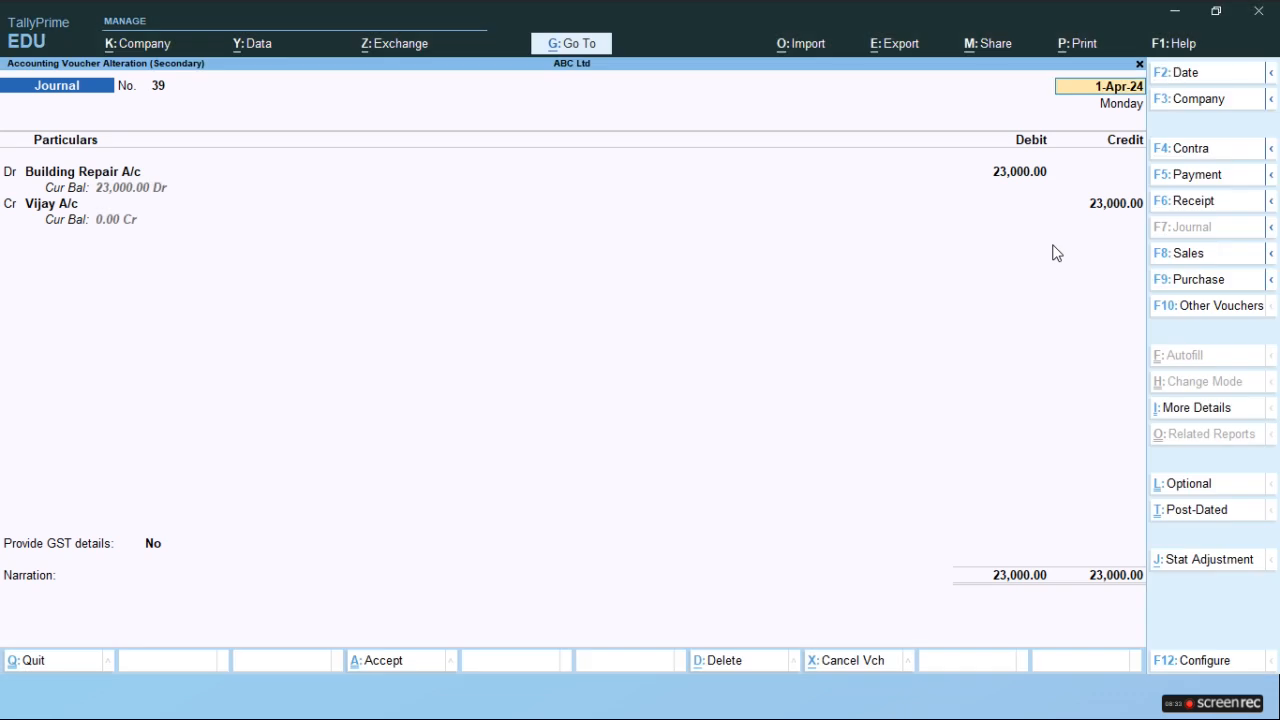
pyautogui.press('BackSpace')
pyautogui.press('Escape')
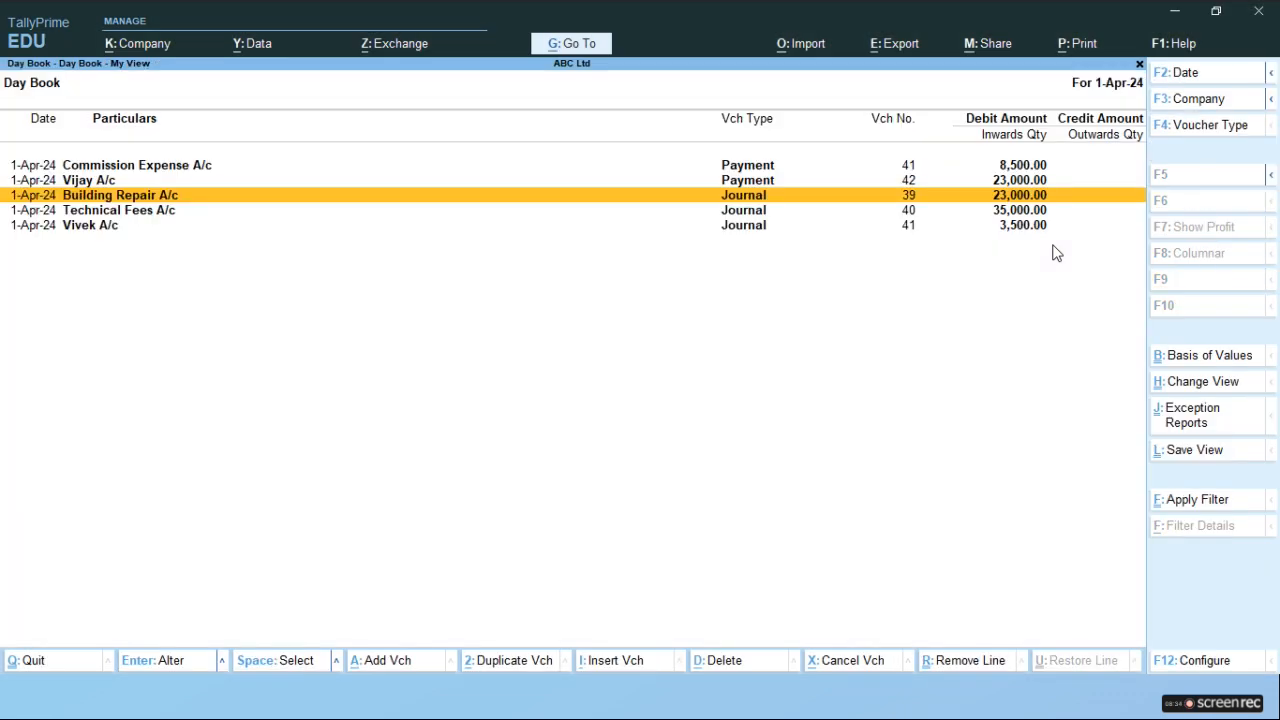
# Open the 23,000 payment voucher from the Day Book and compare it with entry 3 in the presentation
pyautogui.press('Up')
pyautogui.press('Return')
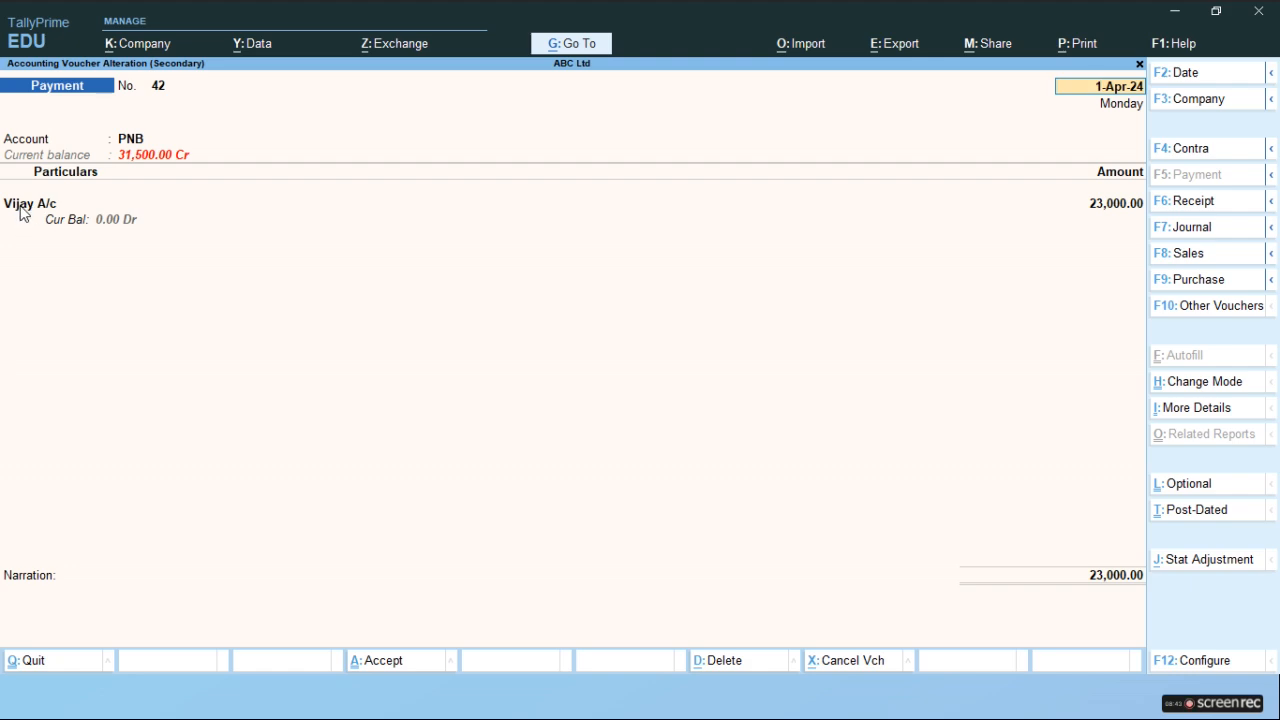
pyautogui.hotkey('alt', 'Tab')
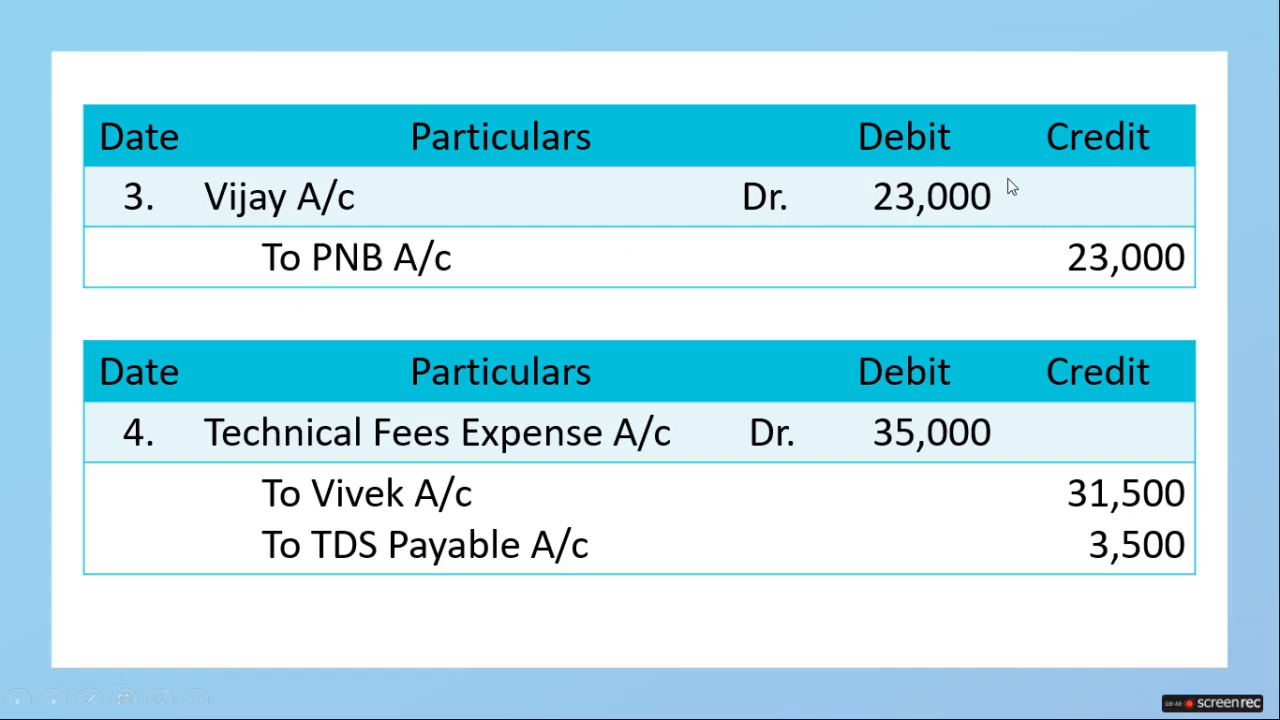
pyautogui.hotkey('alt', 'Tab')
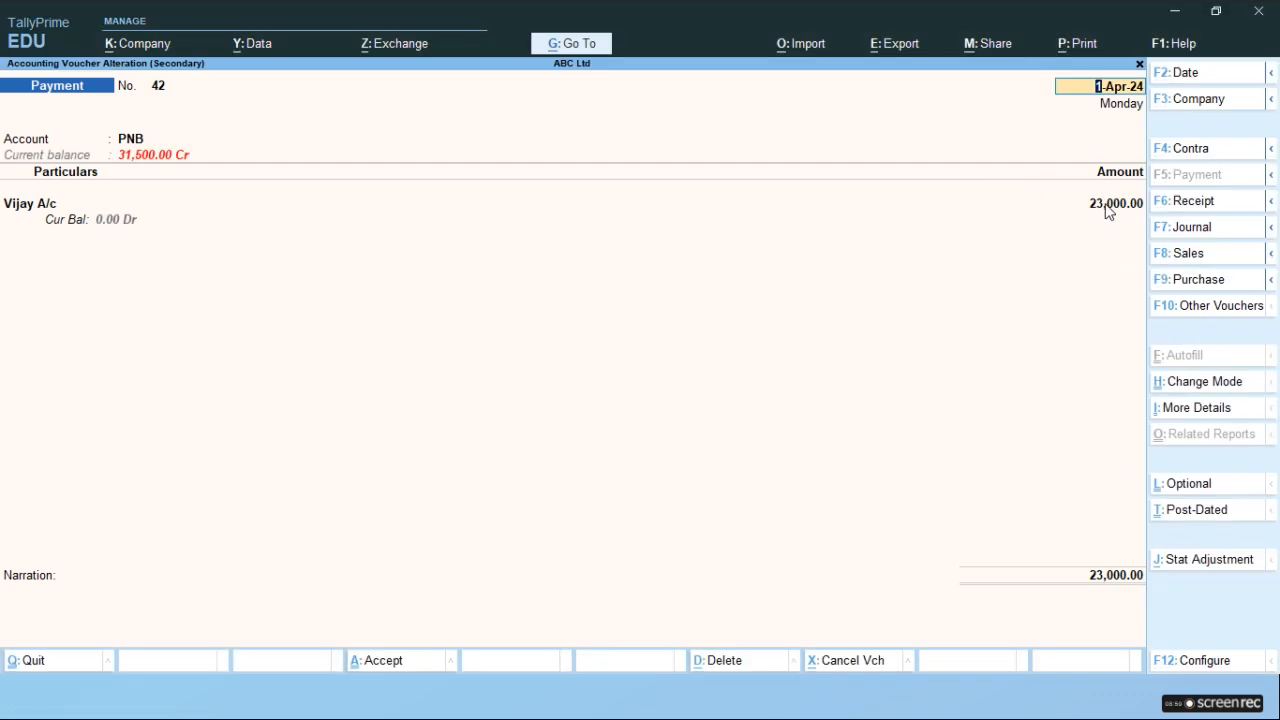
pyautogui.hotkey('alt', 'Tab')
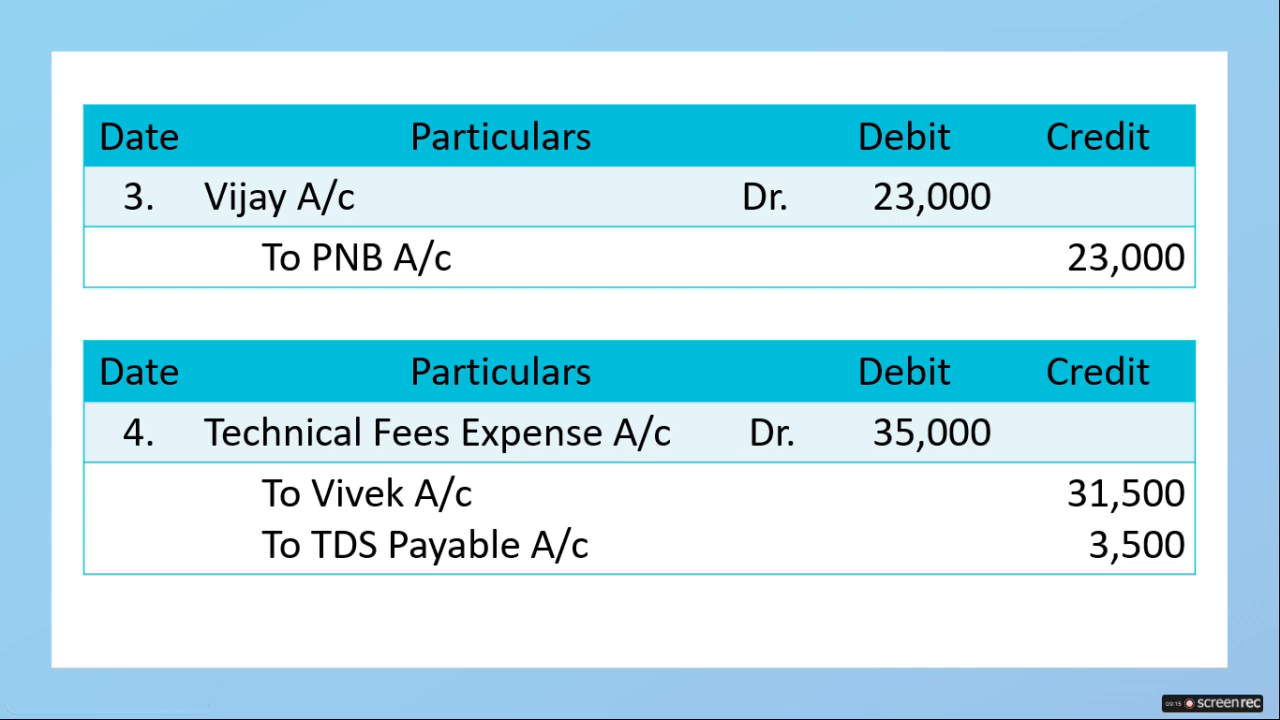
pyautogui.hotkey('alt', 'Tab')
pyautogui.press('BackSpace')
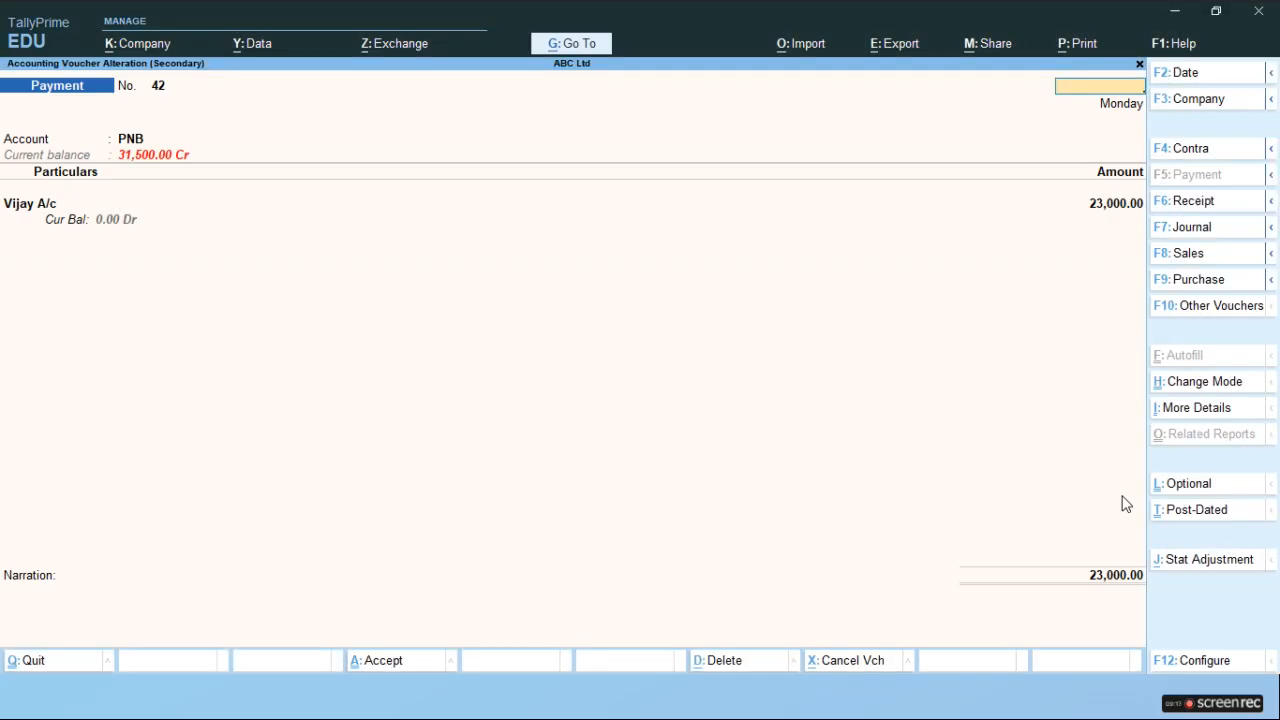
pyautogui.press('Escape')
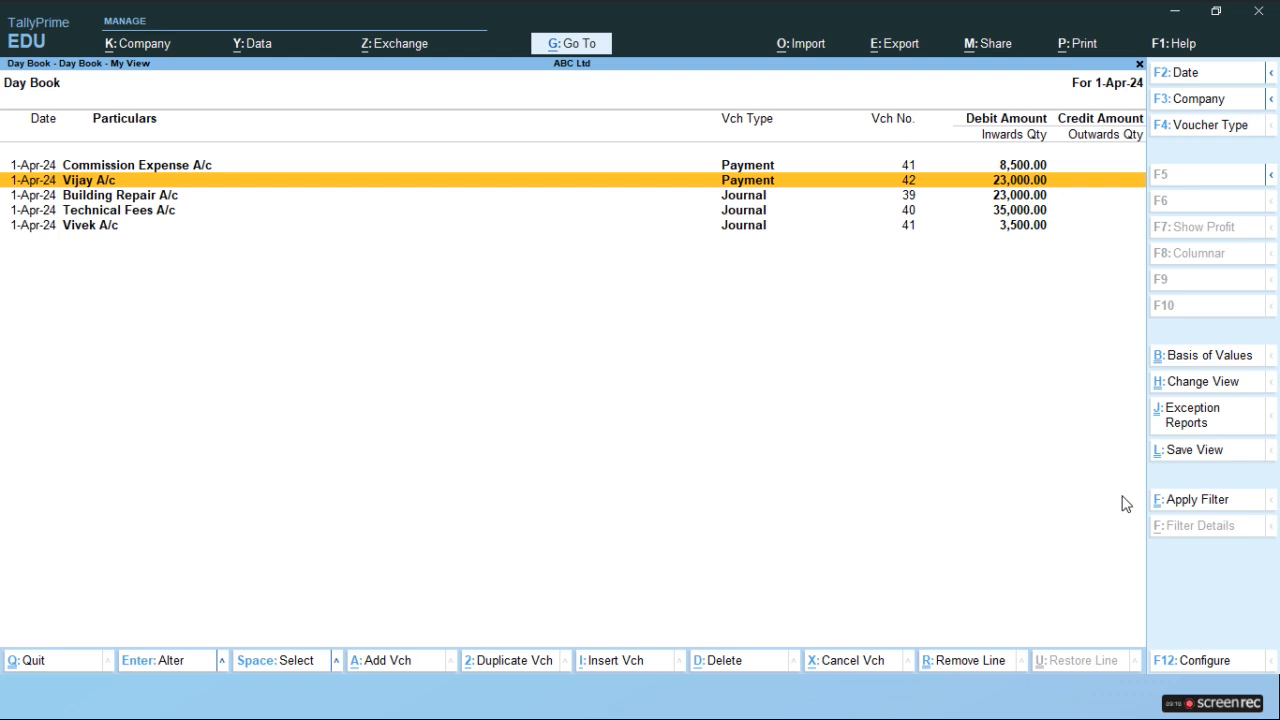
# Open the Technical Fees A/c journal voucher from the Day Book
pyautogui.press('Down')
pyautogui.press('Down')
pyautogui.press('Return')
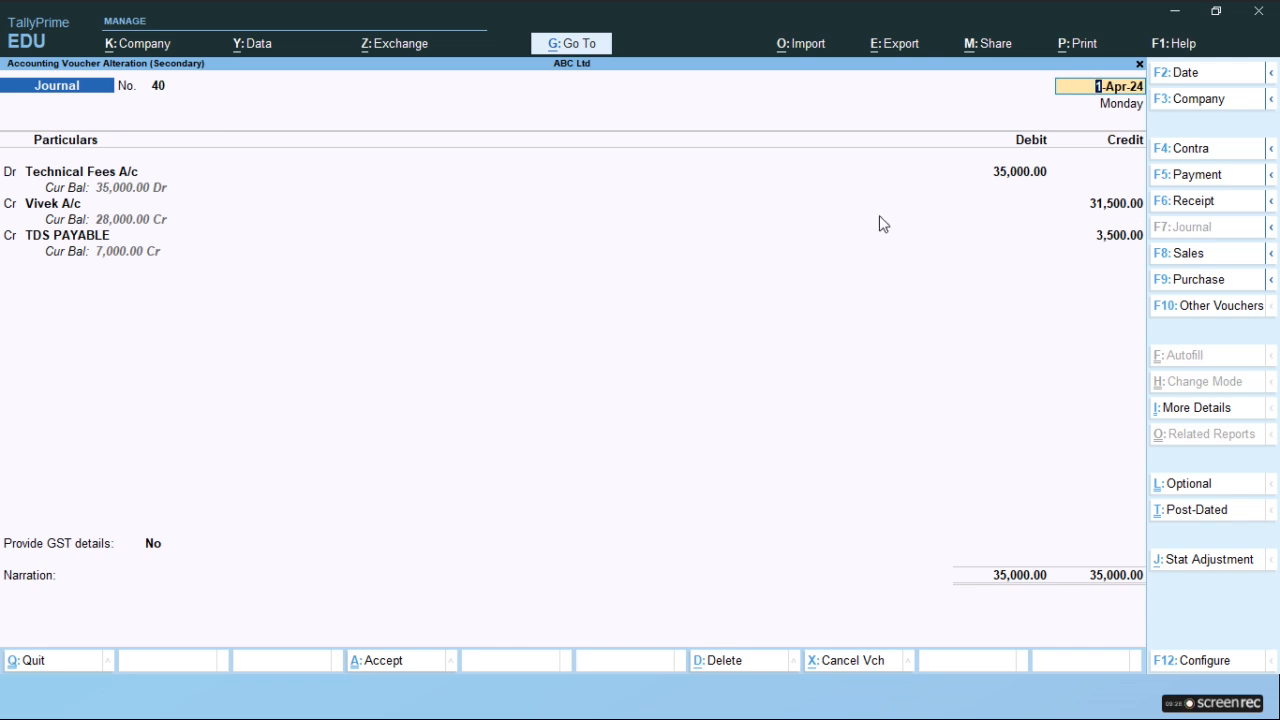
# Check the group of the credited party's ledger in the Technical Fees voucher, and return to the Day Book
pyautogui.click(95, 200)
pyautogui.hotkey('ctrl', 'Return')
pyautogui.press('Return')
pyautogui.press('Return')
pyautogui.press('Return')
pyautogui.press('BackSpace')
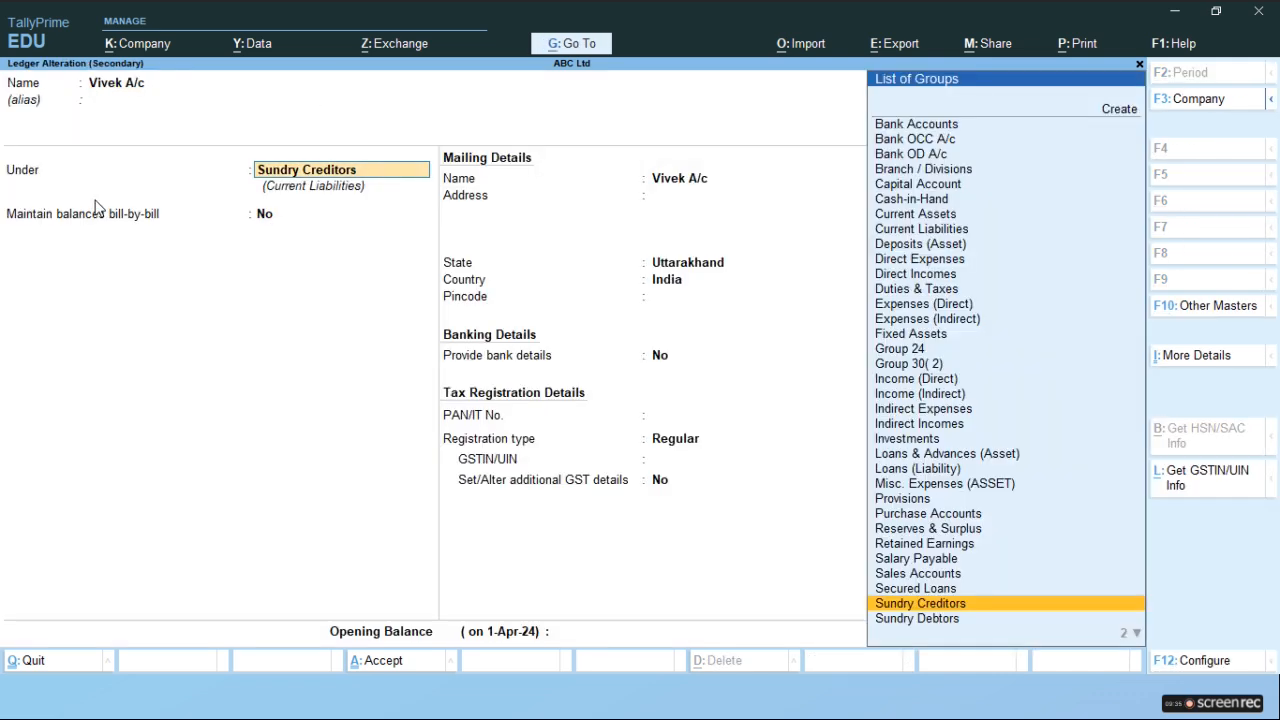
pyautogui.press('Escape')
pyautogui.press('Escape')
pyautogui.press('y')
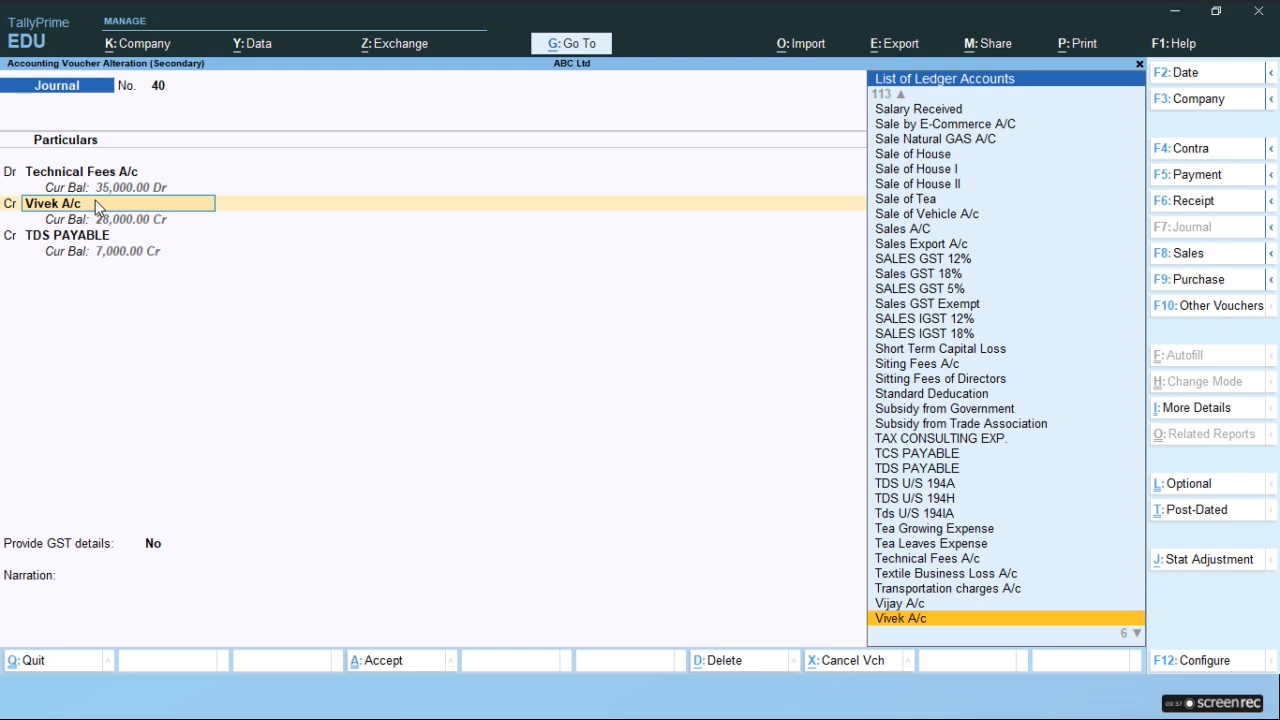
pyautogui.press('Down')
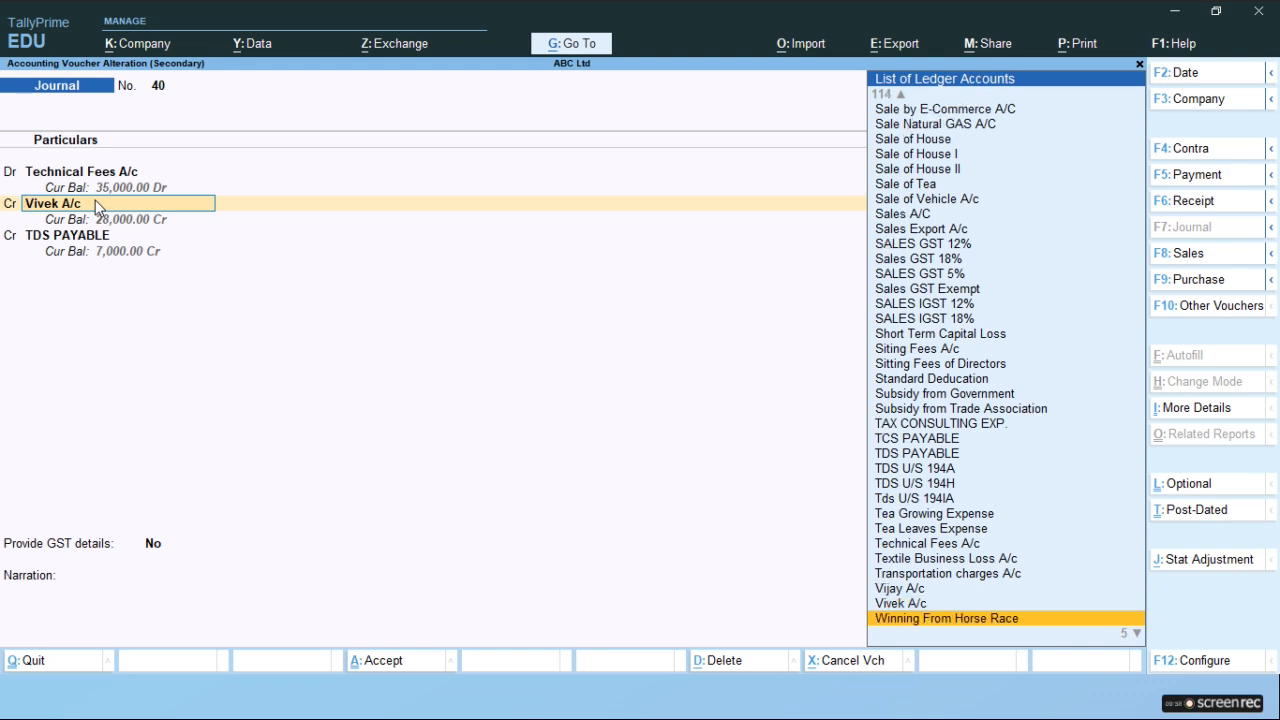
pyautogui.press('Escape')
pyautogui.press('Escape')
pyautogui.press('y')
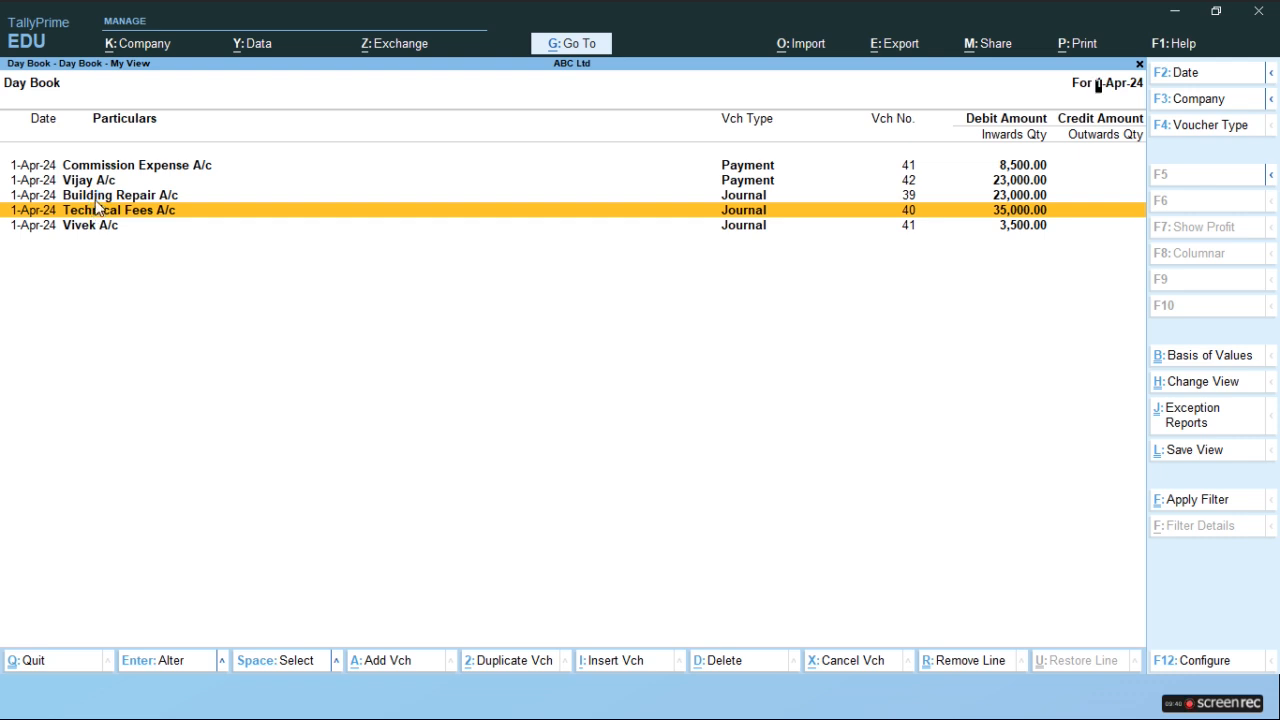
# Reopen the Technical Fees A/c journal voucher and inspect the TDS PAYABLE ledger's master from its credit line
pyautogui.press('Return')
pyautogui.press('Return')
pyautogui.press('Return')
pyautogui.press('Return')
pyautogui.press('Return')
pyautogui.press('Return')
pyautogui.hotkey('ctrl', 'Return')
pyautogui.press('Return')
pyautogui.press('Return')
pyautogui.press('BackSpace')
pyautogui.press('Escape')
pyautogui.press('y')
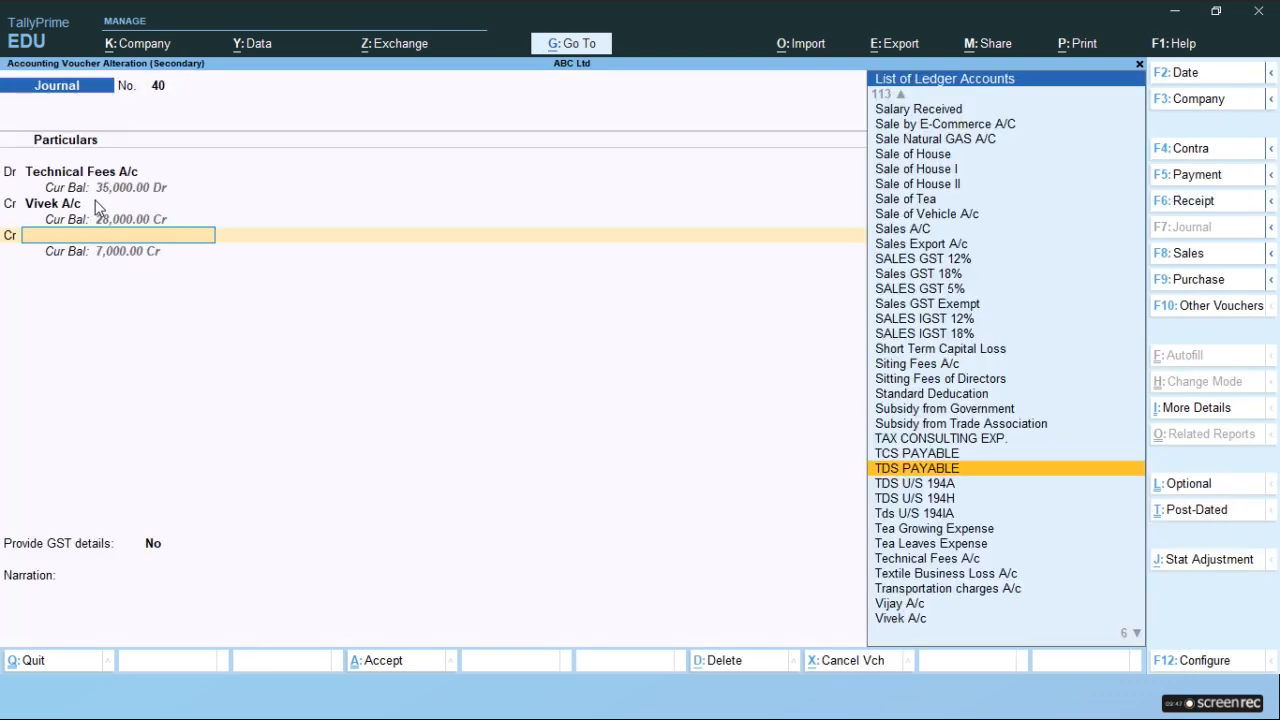
pyautogui.press('Return')
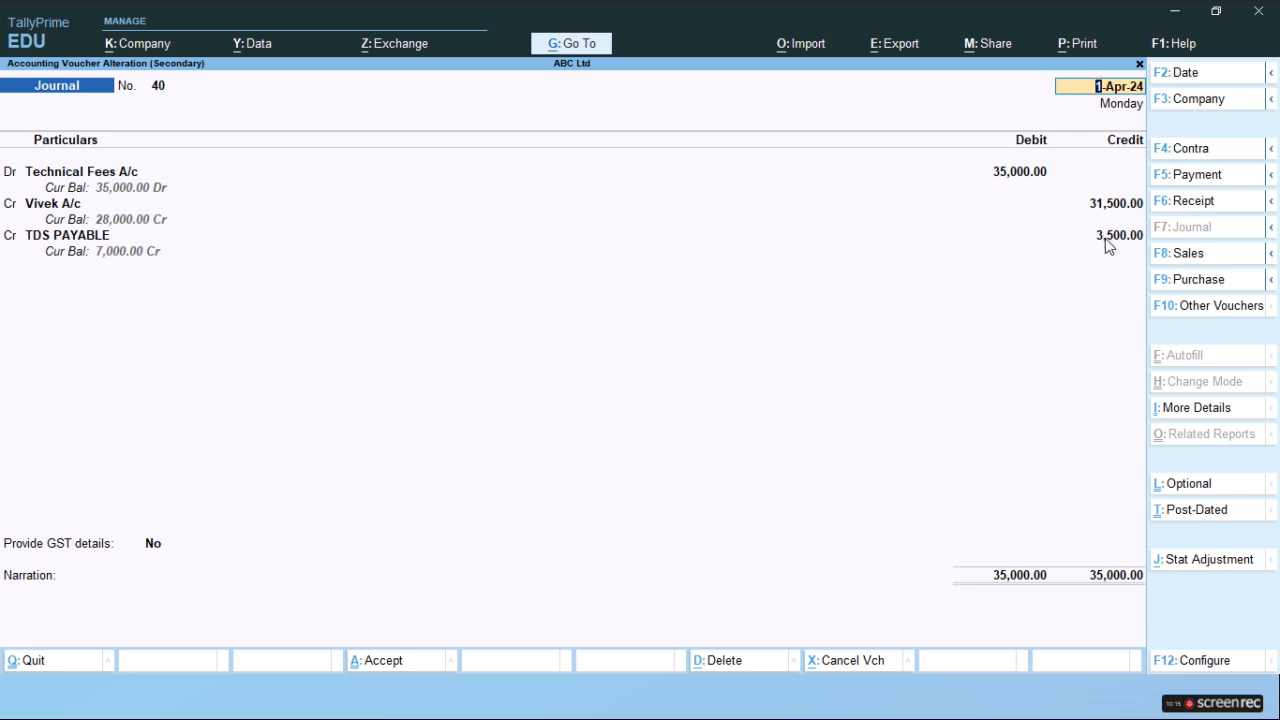
# Compare the Technical Fees voucher with the presentation, advance to the entry 5 slide, and accept the voucher
pyautogui.hotkey('alt', 'Tab')
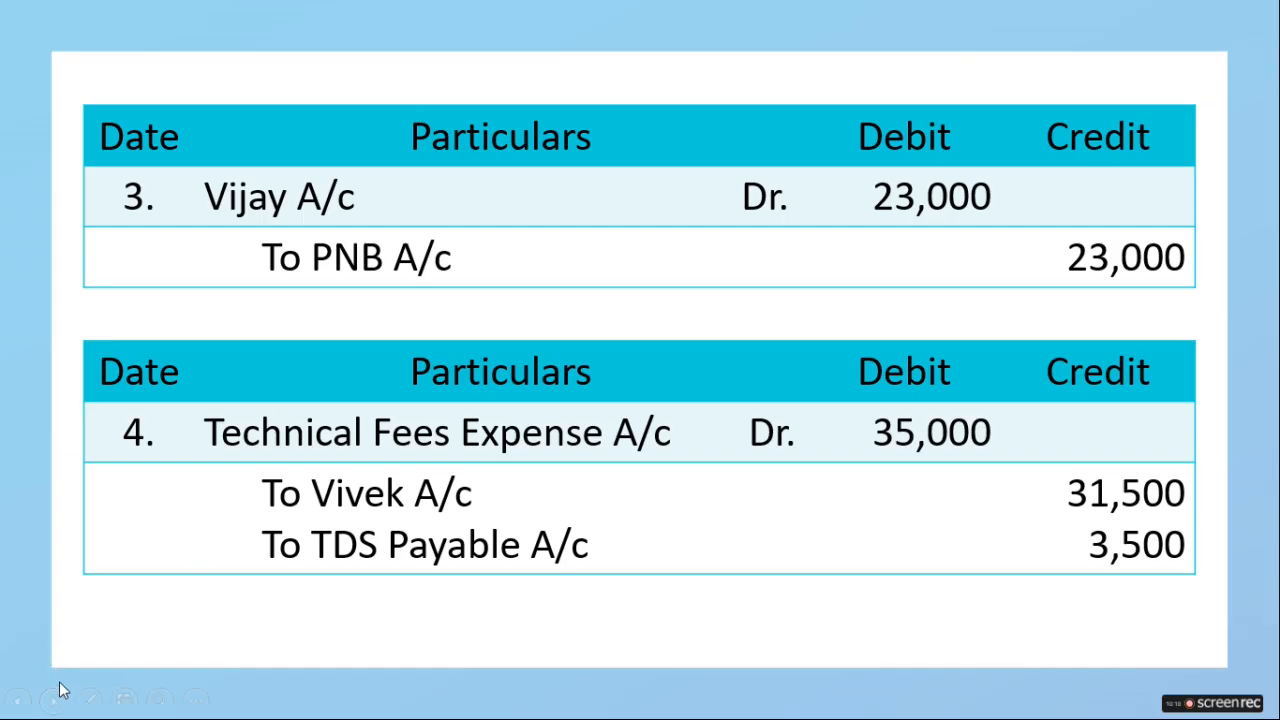
pyautogui.click(57, 700)
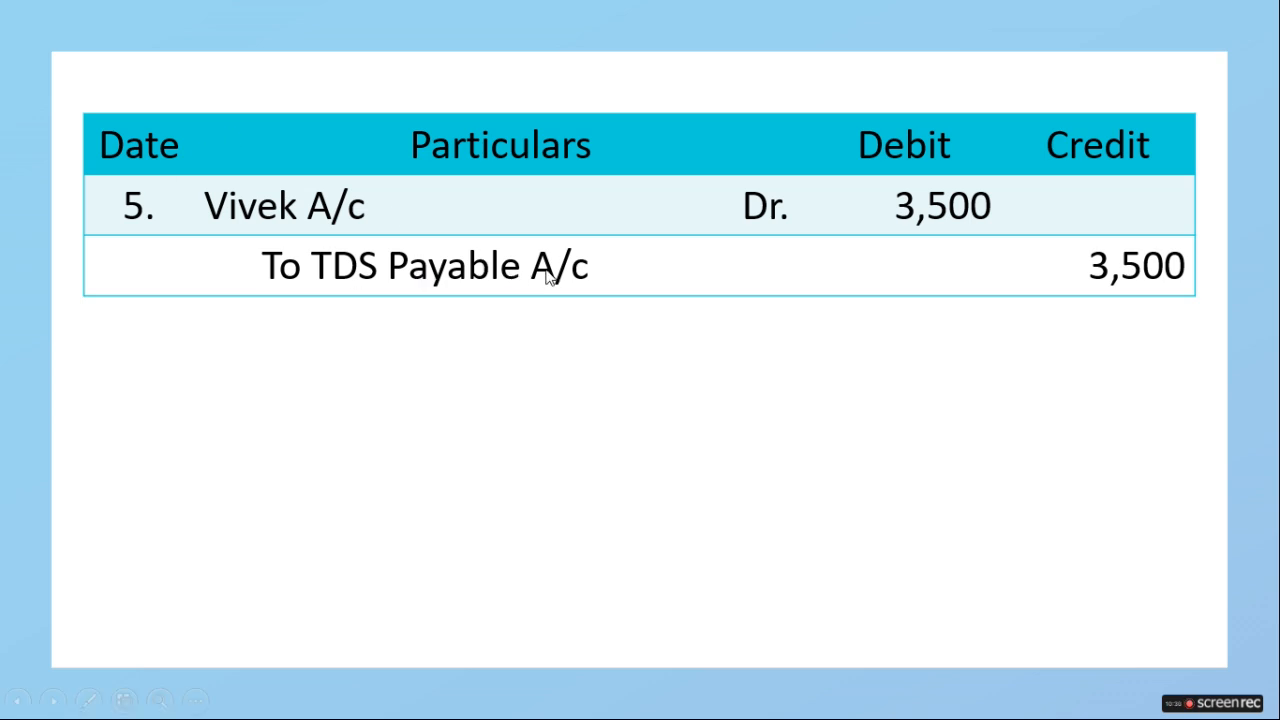
pyautogui.hotkey('alt', 'Tab')
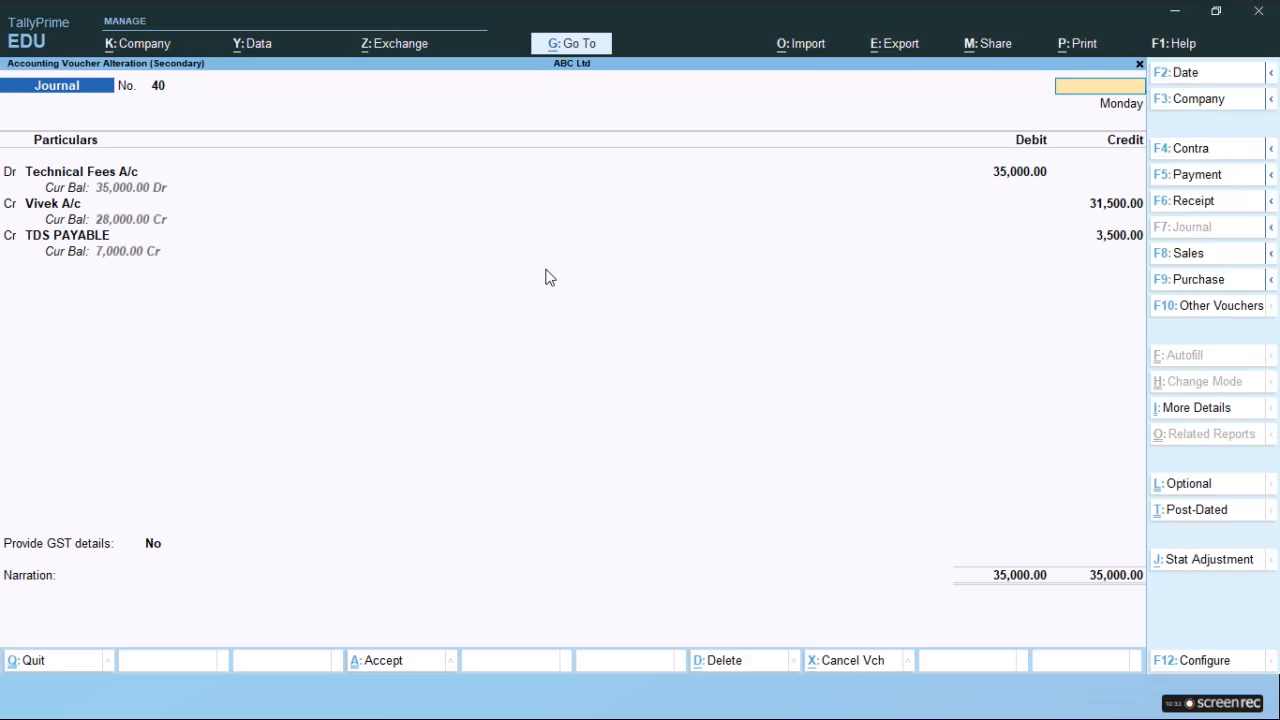
pyautogui.hotkey('ctrl', 'a')
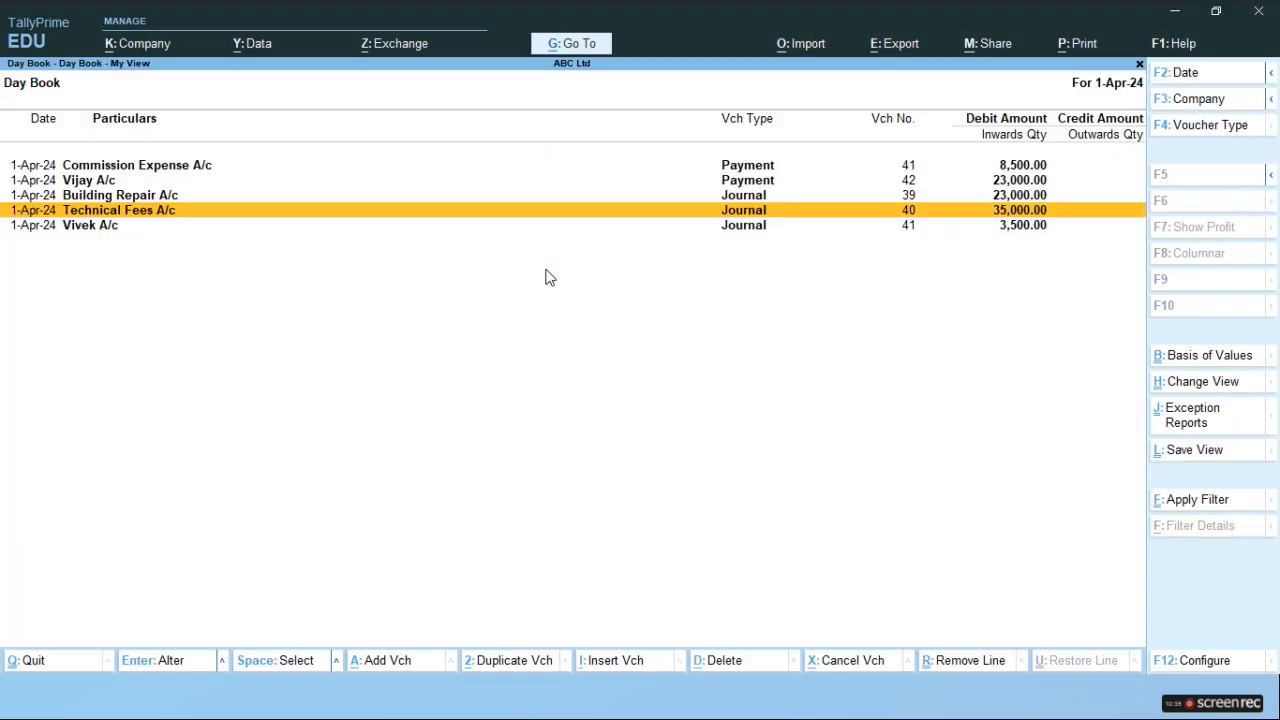
pyautogui.press('Up')
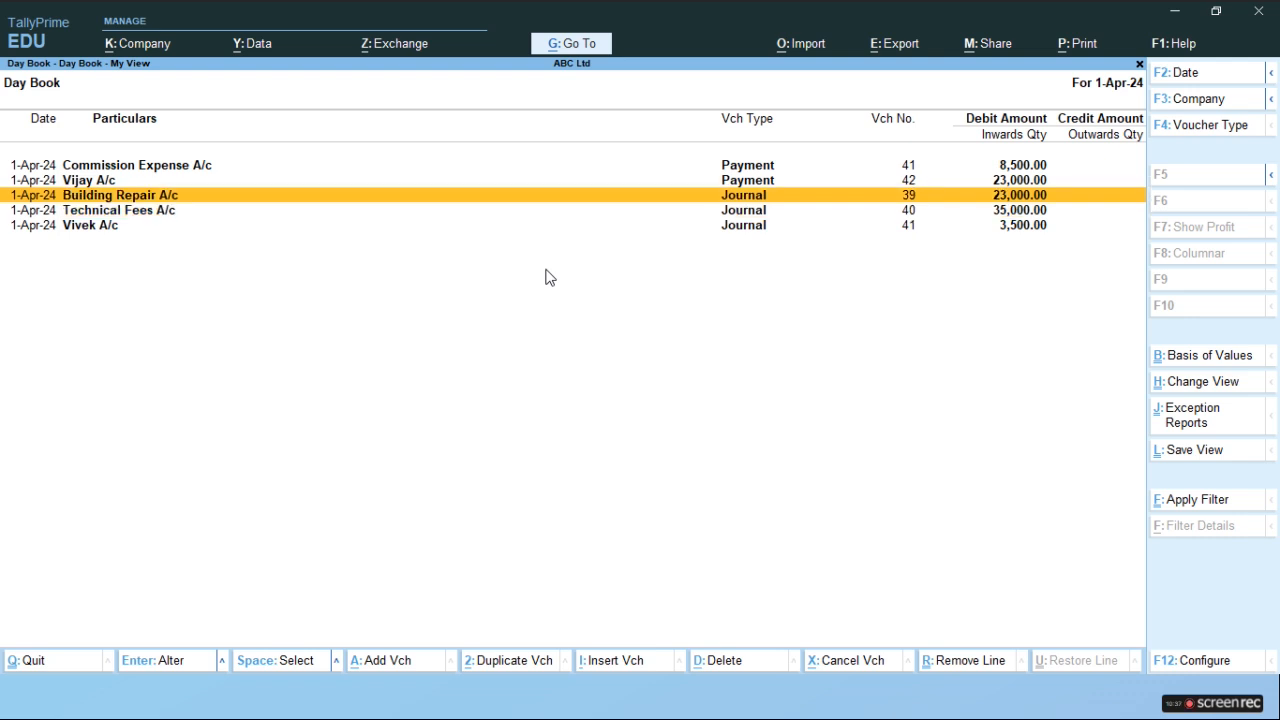
pyautogui.press('Return')
pyautogui.press('Escape')
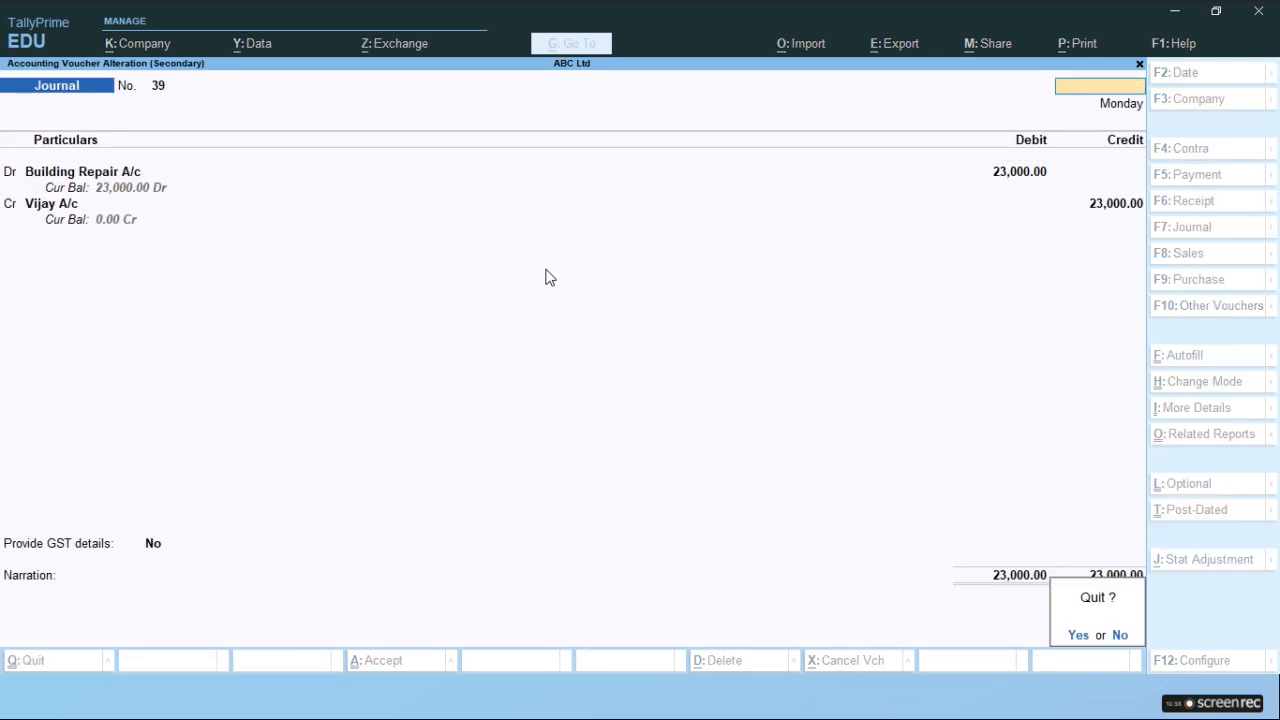
pyautogui.press('y')
# Turn the 3,500 journal voucher into a payment voucher with PNB as its account
pyautogui.press('Down')
pyautogui.press('Down')
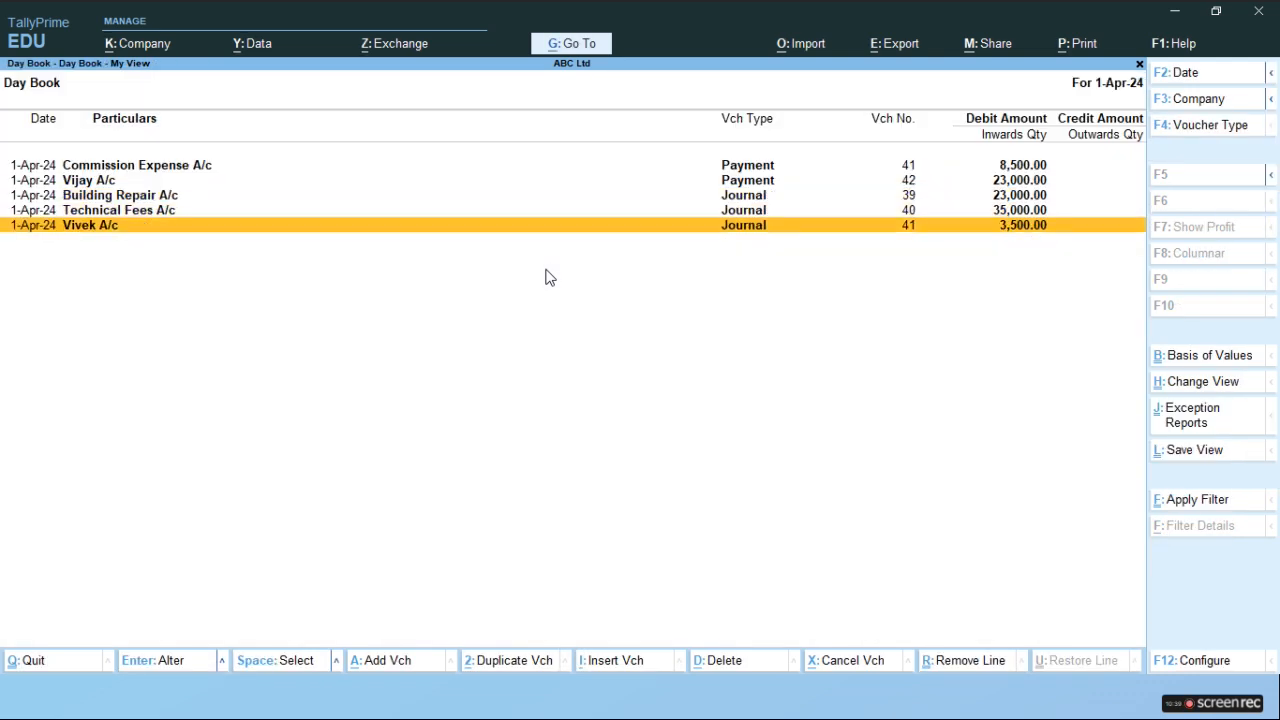
pyautogui.press('Return')
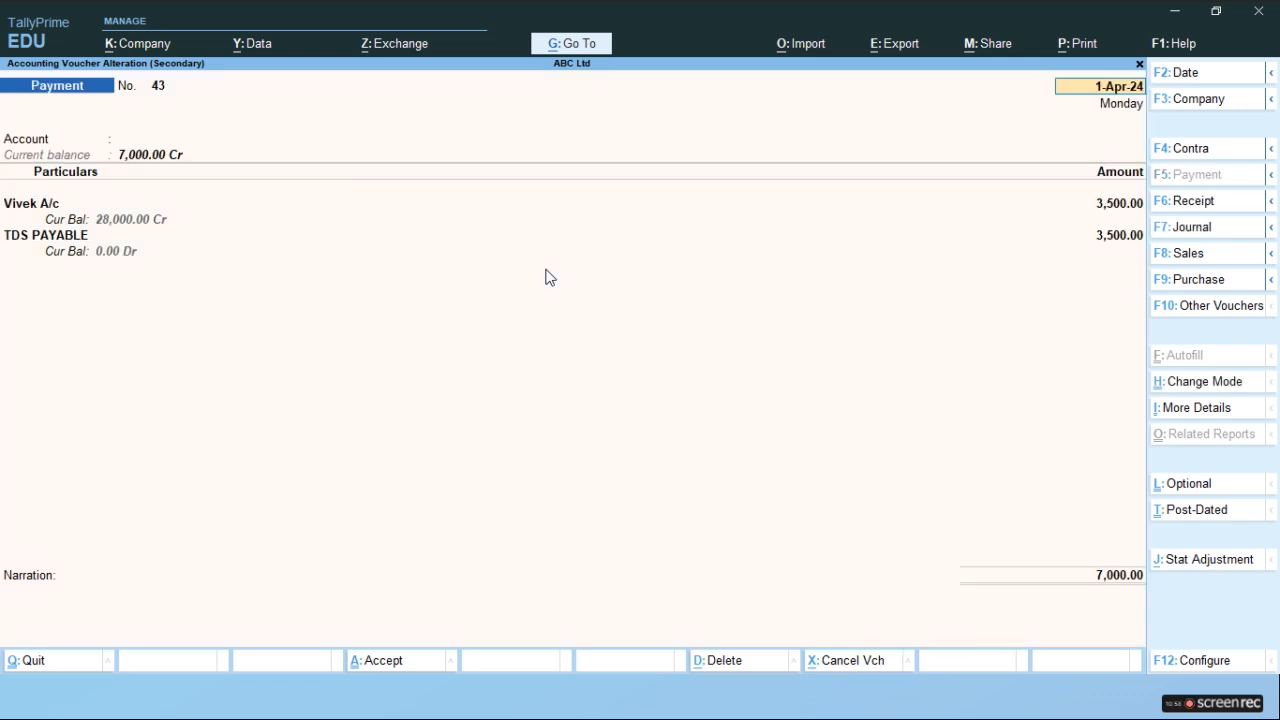
pyautogui.press('Return')
pyautogui.write('P')
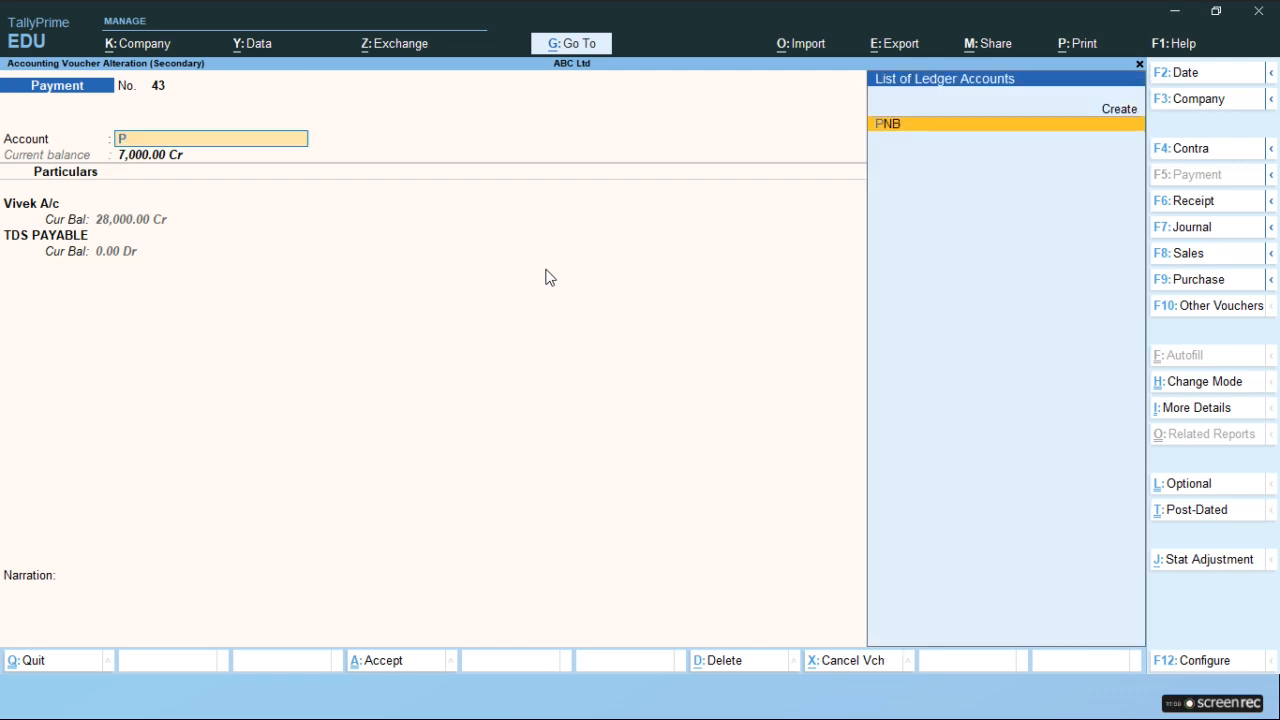
pyautogui.press('Return')
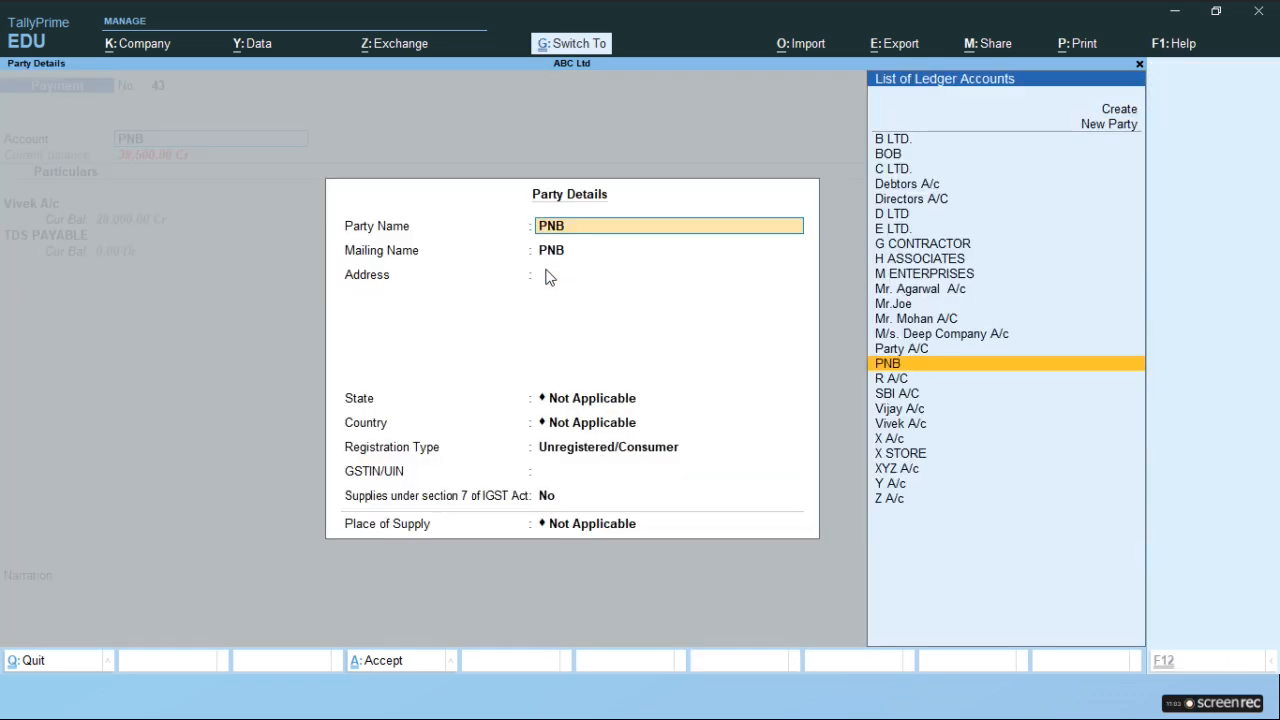
pyautogui.hotkey('ctrl', 'a')
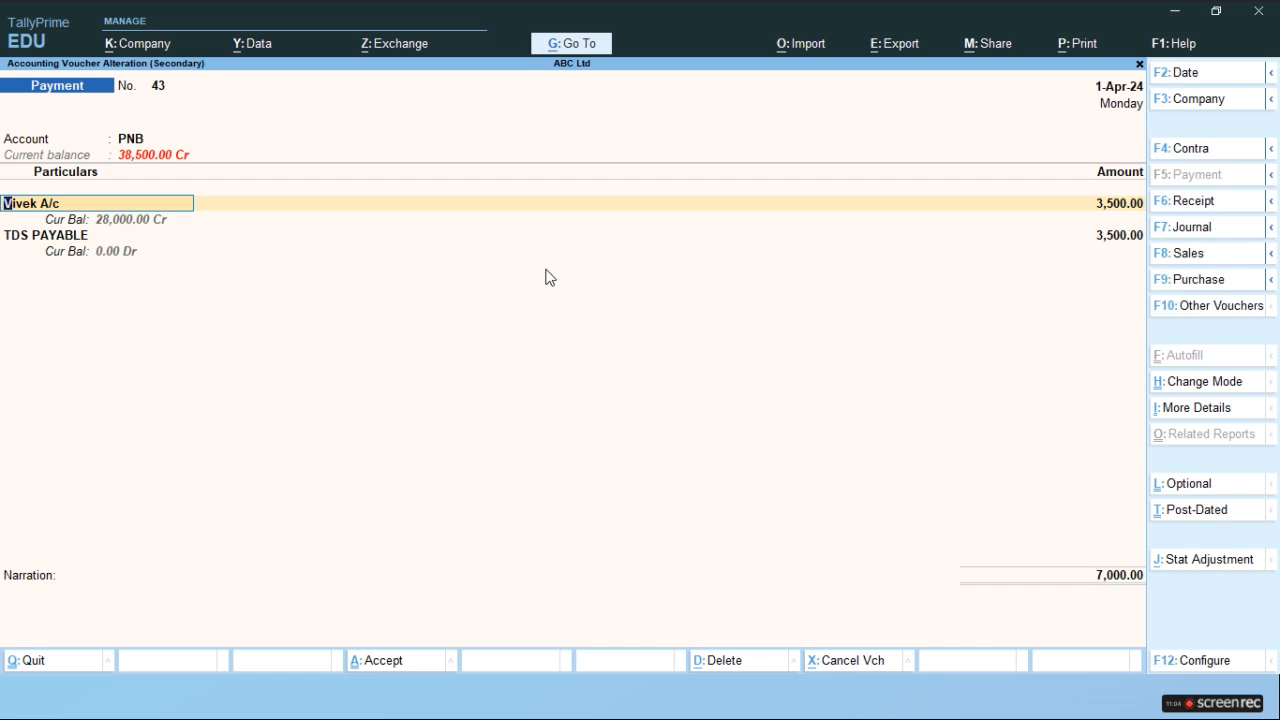
# Replace the party ledger in the first particulars line with TDS PAYABLE, keeping the amount at 3,500.00
pyautogui.press('BackSpace')
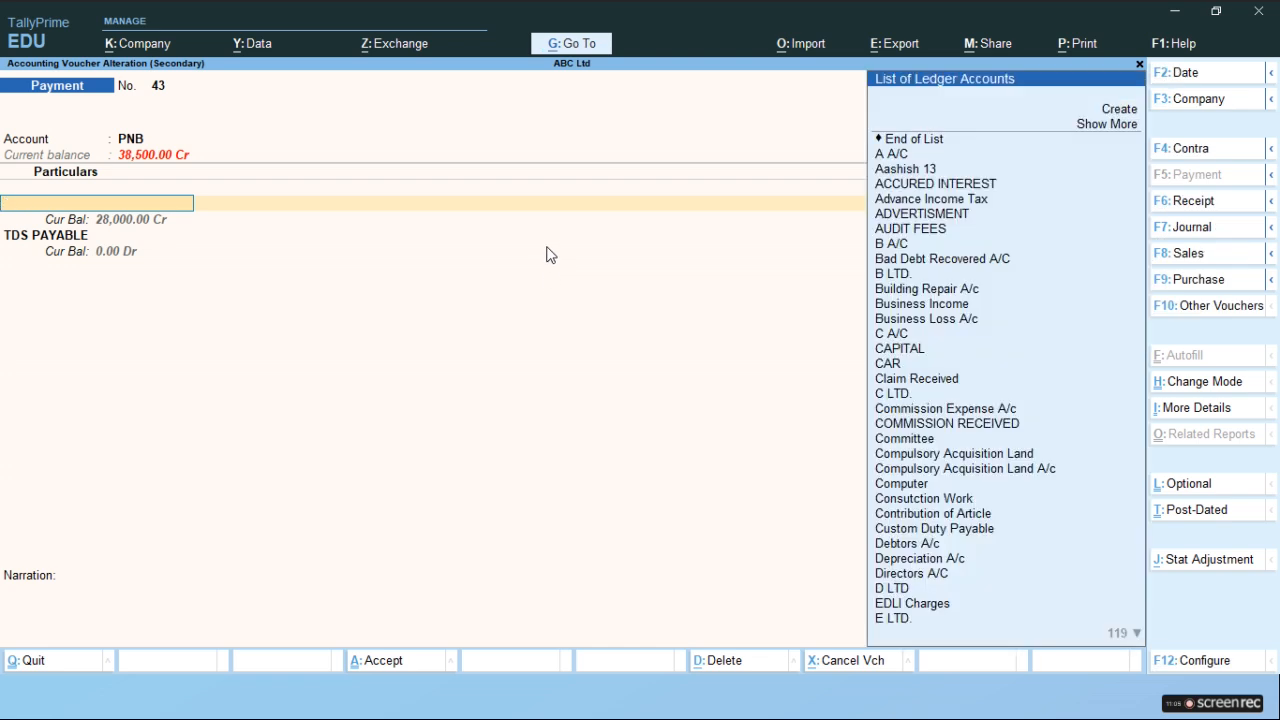
pyautogui.write('Tds')
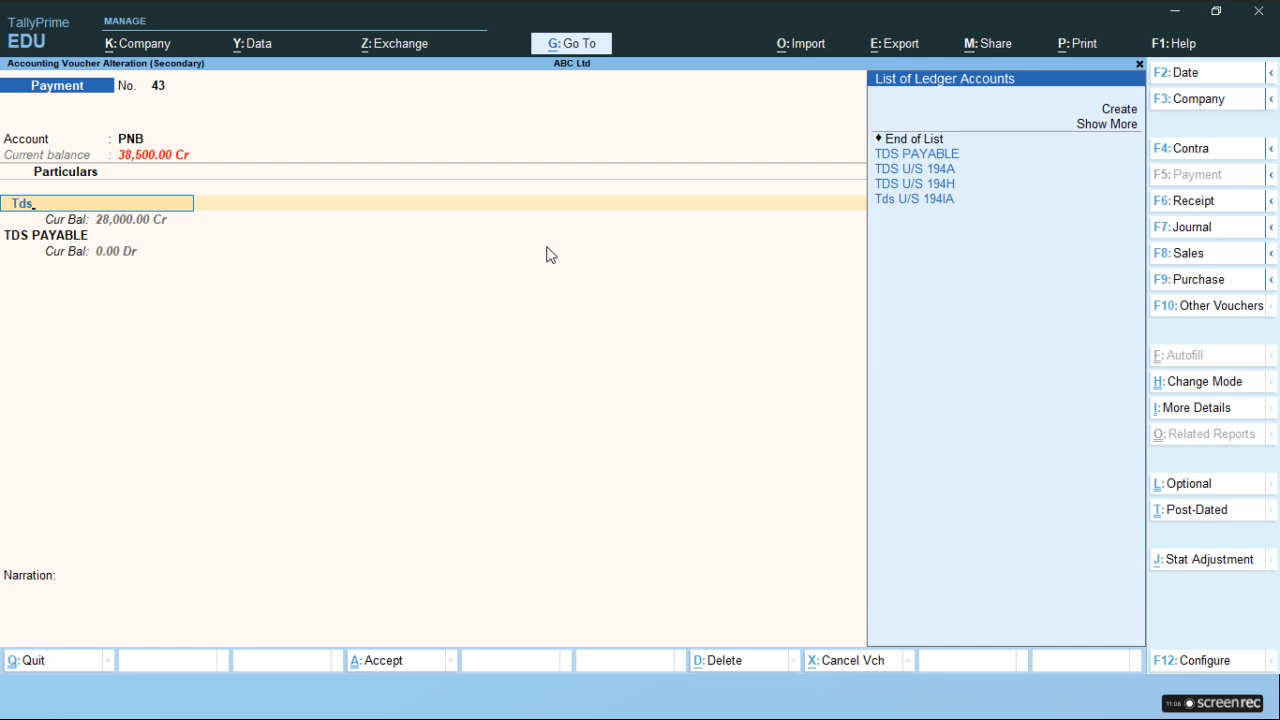
pyautogui.press('Return')
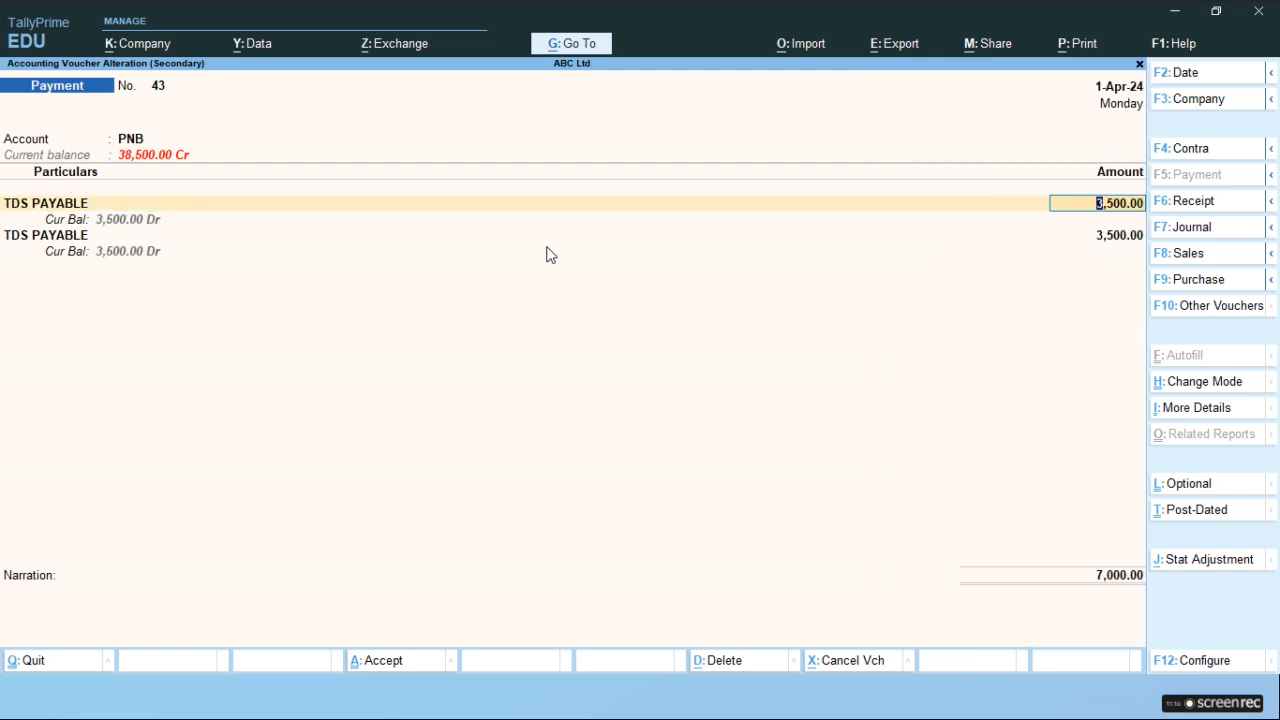
pyautogui.press('Return')
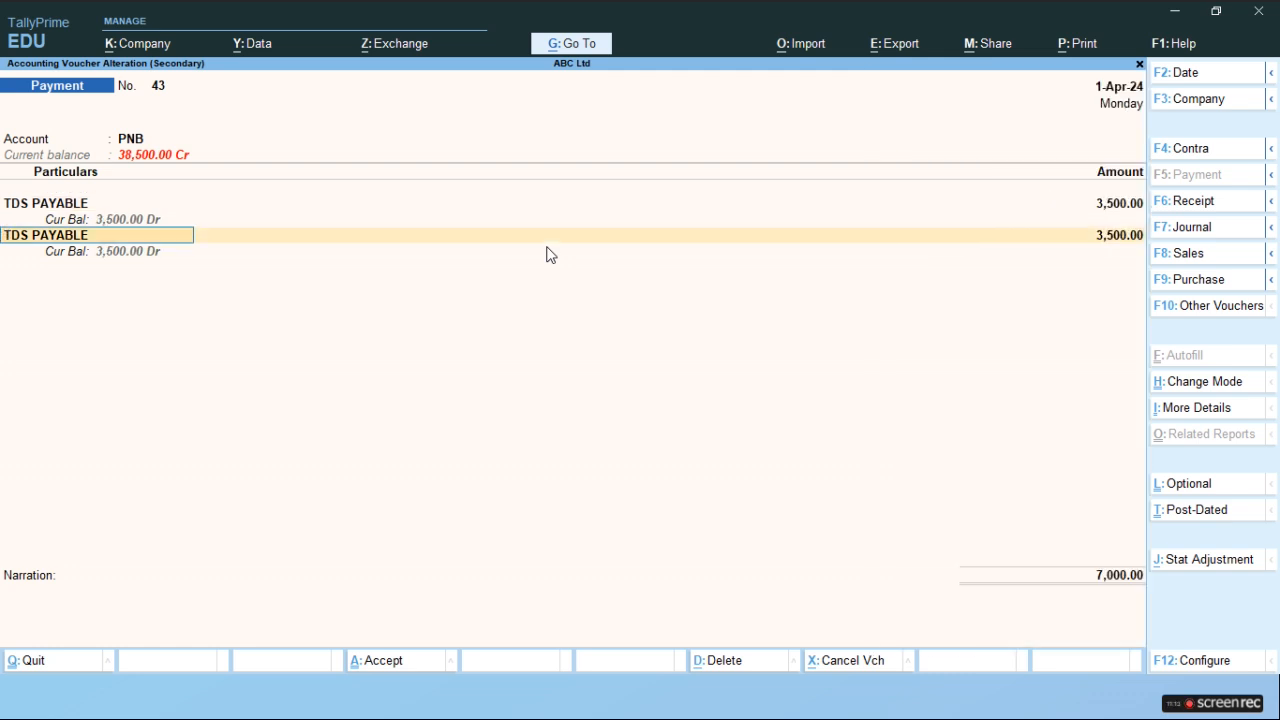
# Remove the second, duplicate TDS PAYABLE line from the payment voucher
pyautogui.press('BackSpace')
pyautogui.press('Up')
pyautogui.press('Down')
pyautogui.press('Down')
pyautogui.press('Return')
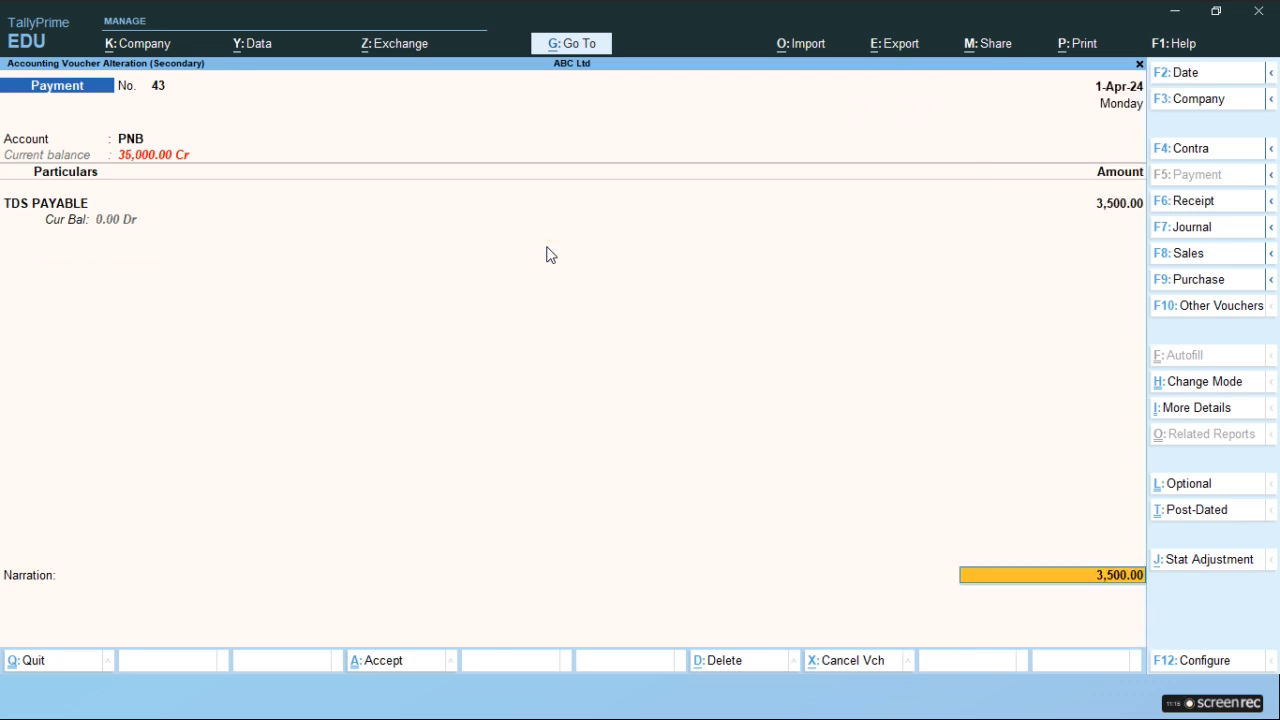
# Accept the PNB bank allocation of 3,500.00 as e-Fund Transfer, and go back to the presentation slide with entries 3 and 4
pyautogui.press('Return')
pyautogui.press('Return')
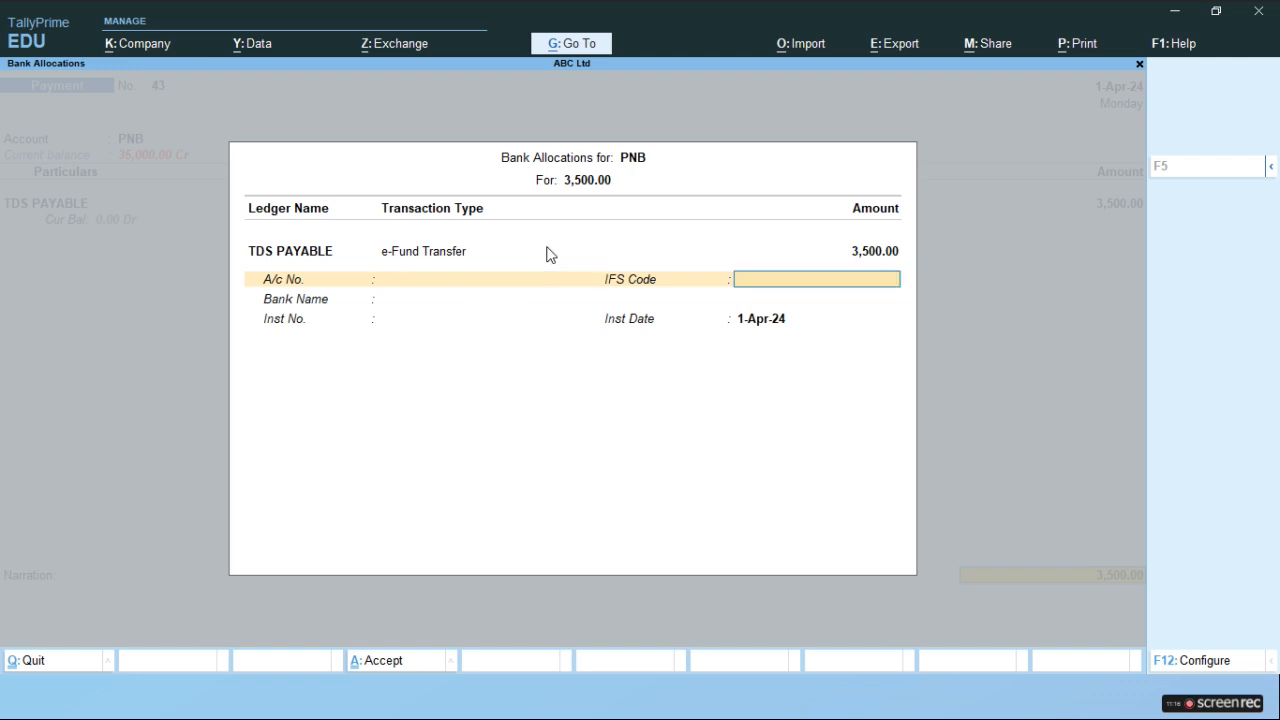
pyautogui.hotkey('ctrl', 'a')
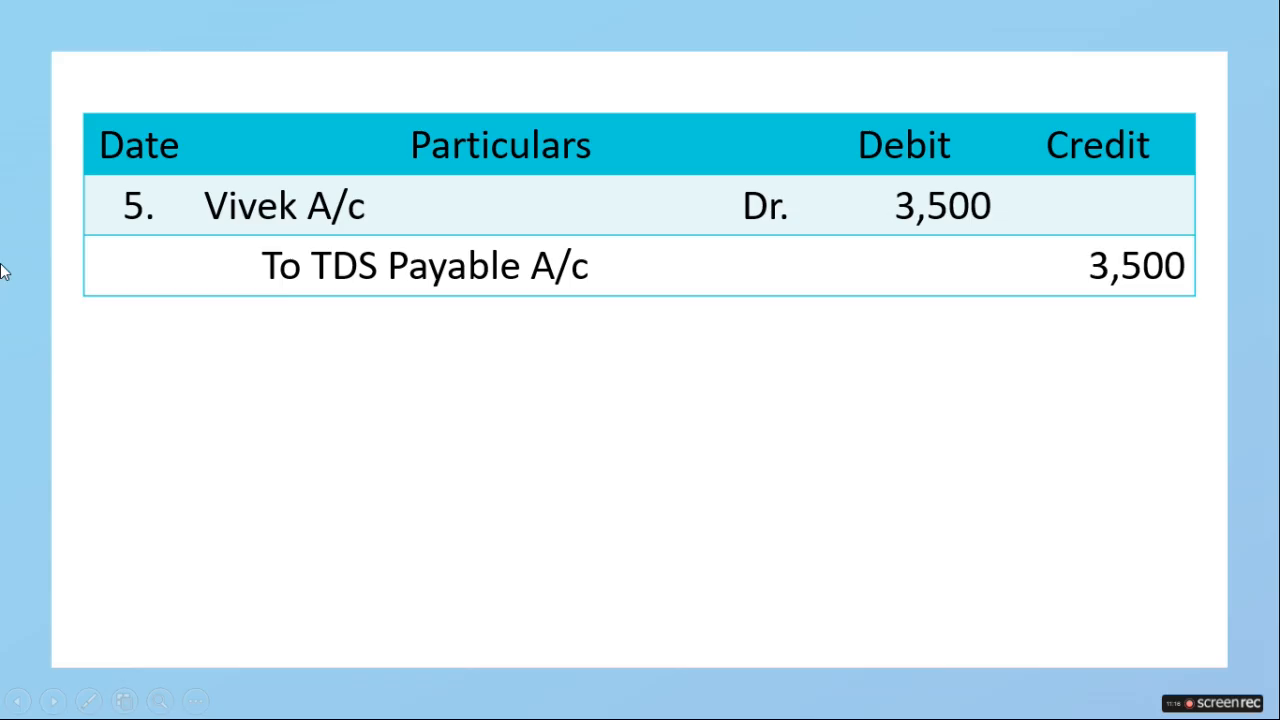
pyautogui.click(17, 702)
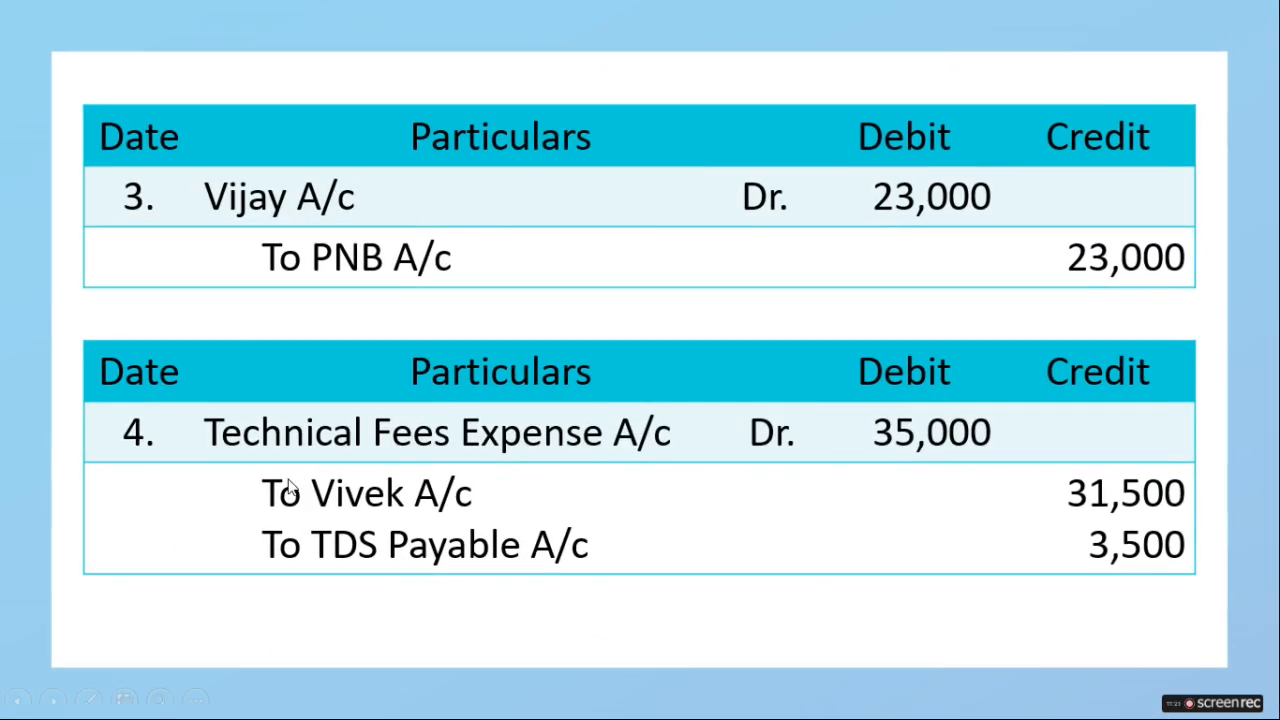